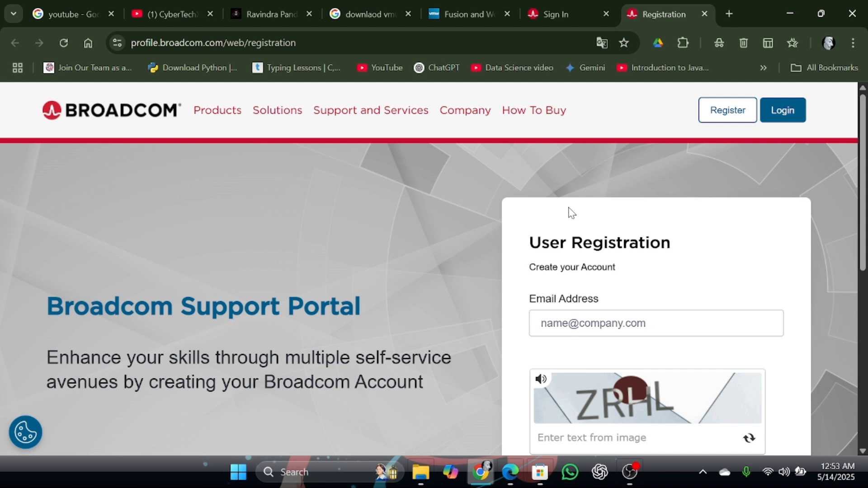
Open the Broadcom login page and look over the customer sign-in form.
click(794, 115)
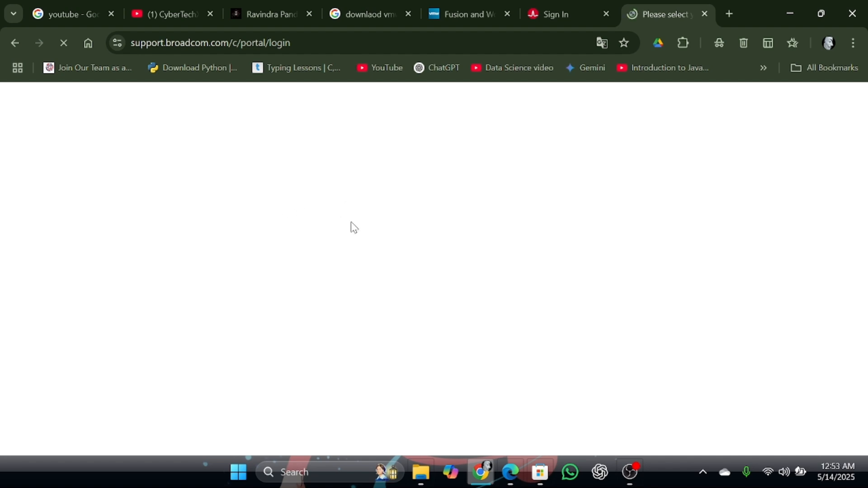
click(555, 11)
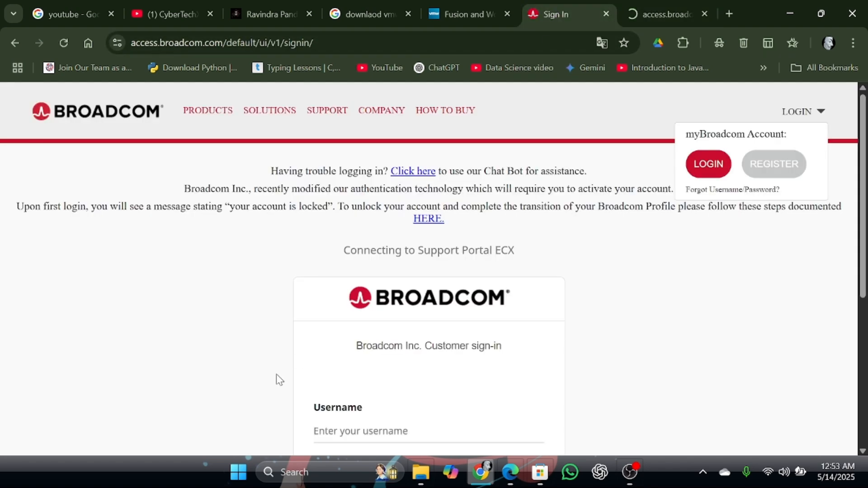
scroll(279, 380, down, 5)
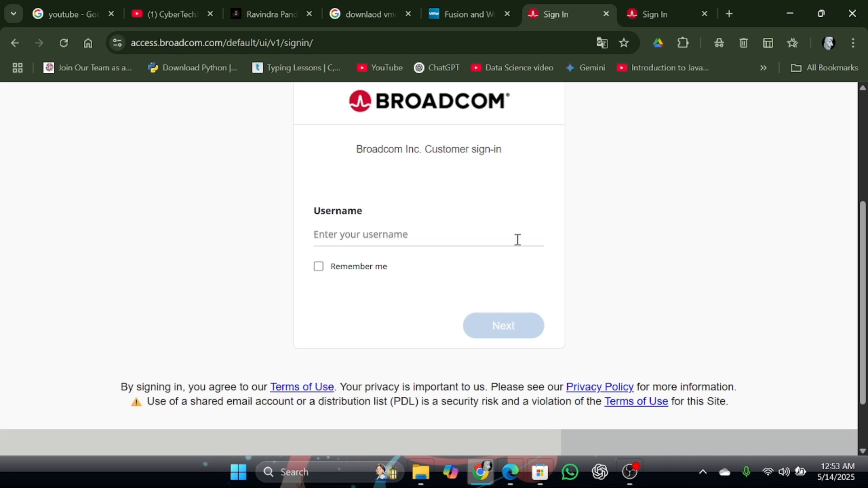
scroll(518, 240, up, 5)
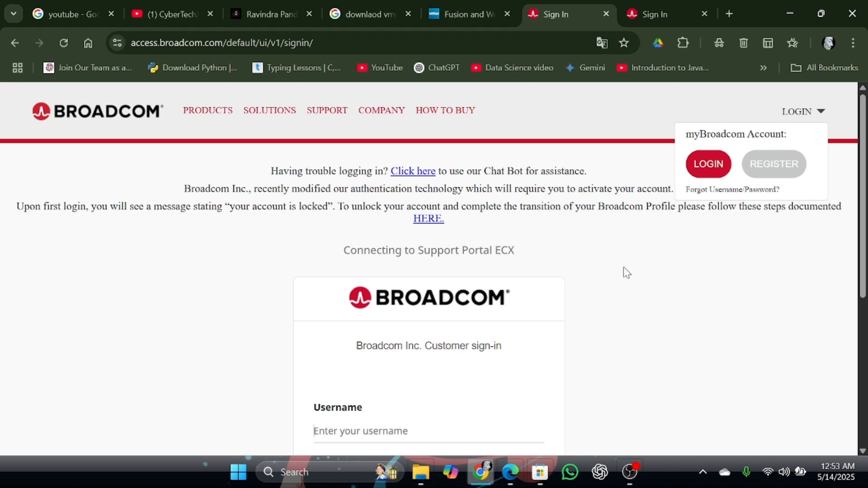
scroll(617, 300, down, 6)
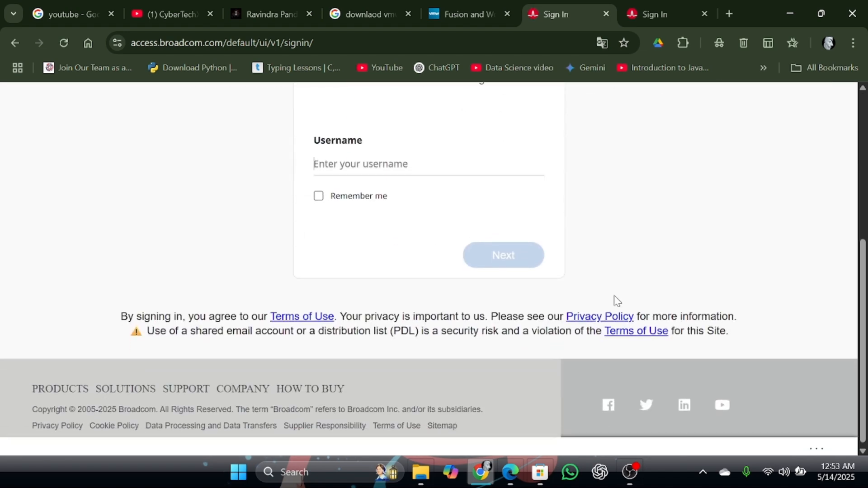
scroll(617, 300, up, 6)
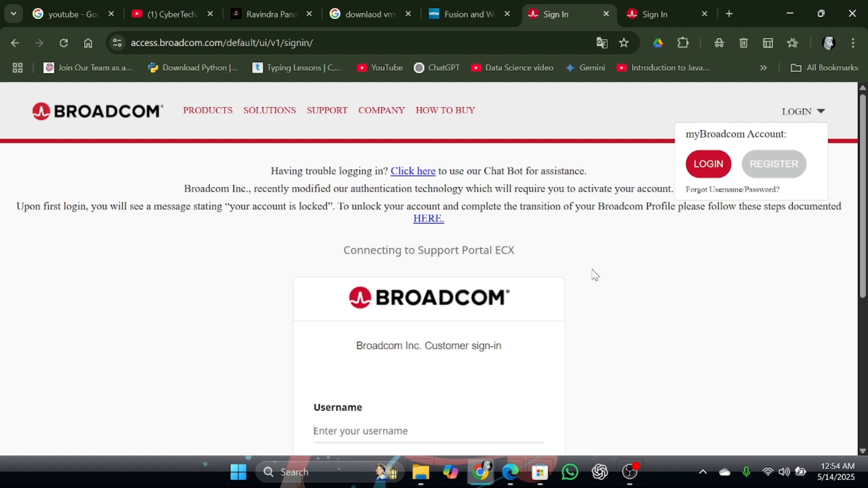
scroll(595, 275, down, 1)
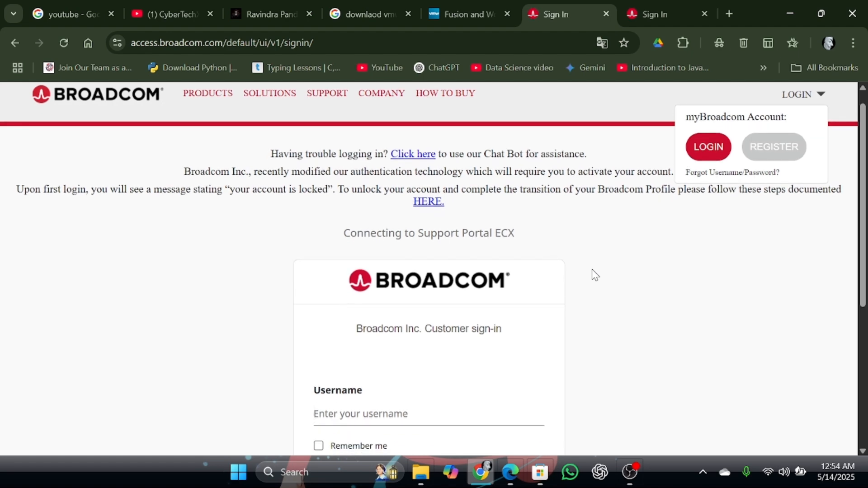
scroll(595, 275, up, 1)
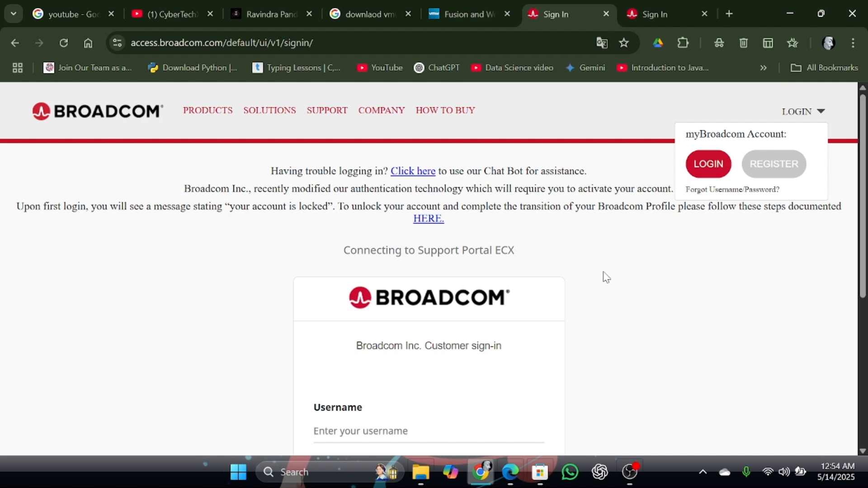
Switch to Edge and open the copied Google Drive link to the VMware Workstation Pro installer.
click(570, 473)
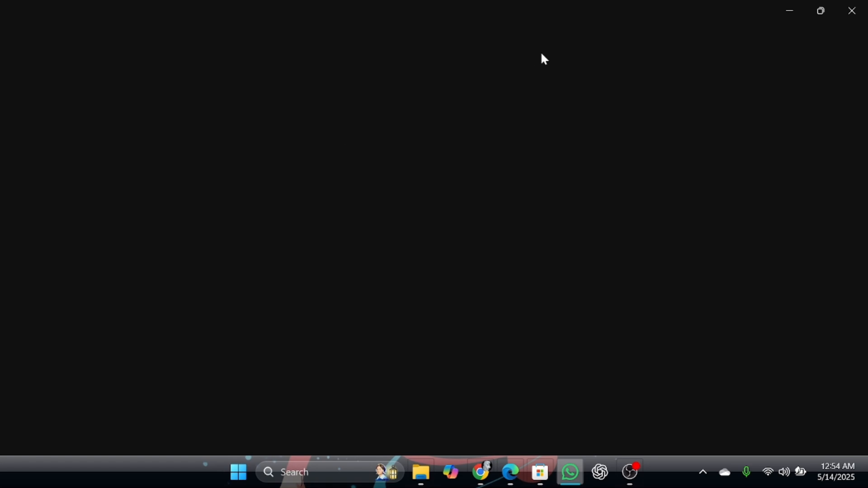
click(570, 472)
click(511, 472)
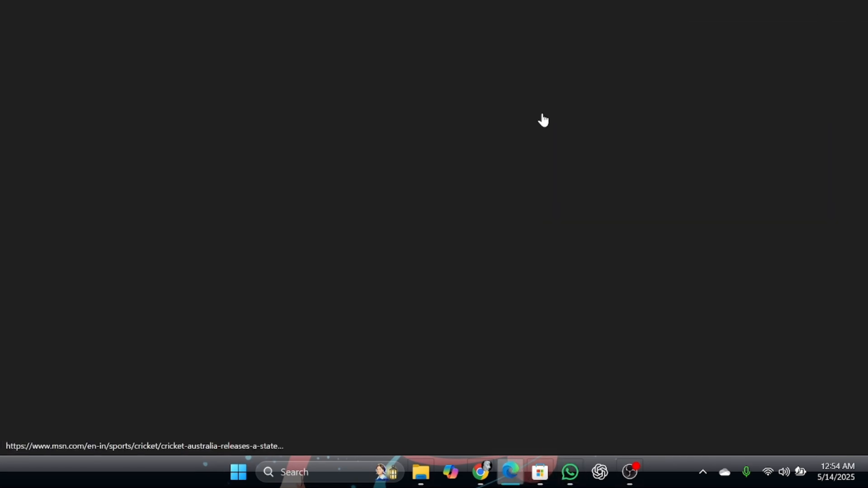
click(485, 38)
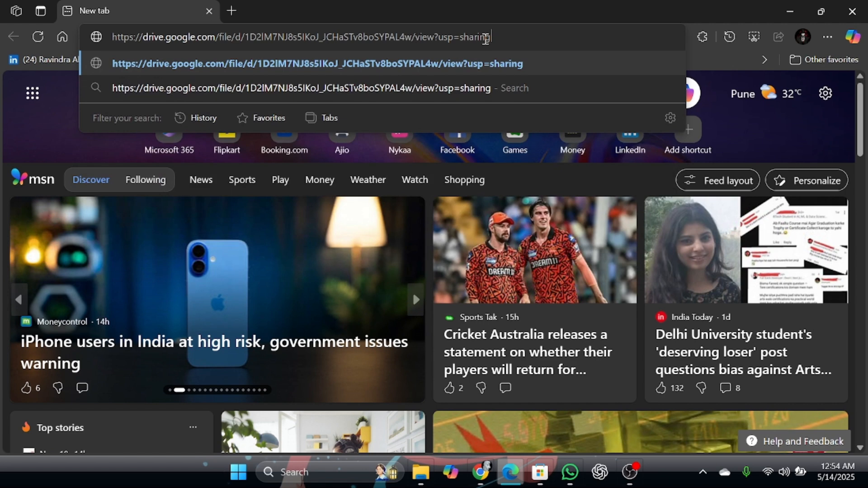
key(Return)
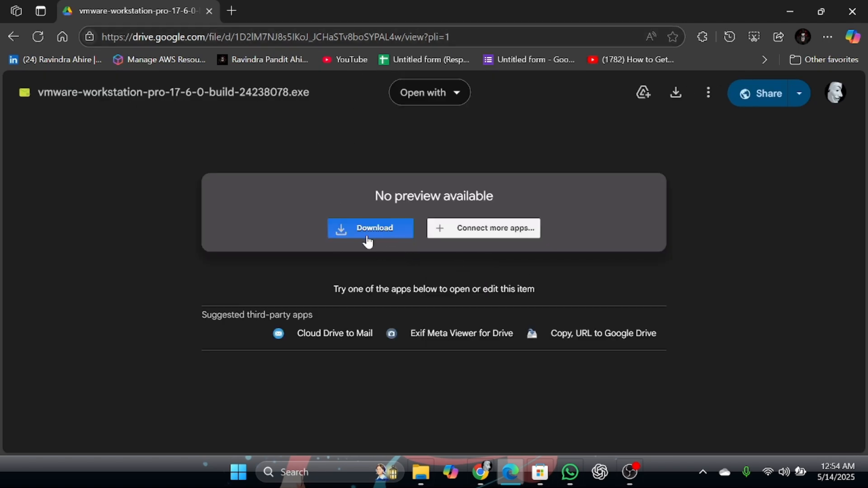
Download vmware-workstation-pro-17-6-0-build-24238078.exe anyway despite the virus-scan warning and check the download's progress.
click(382, 233)
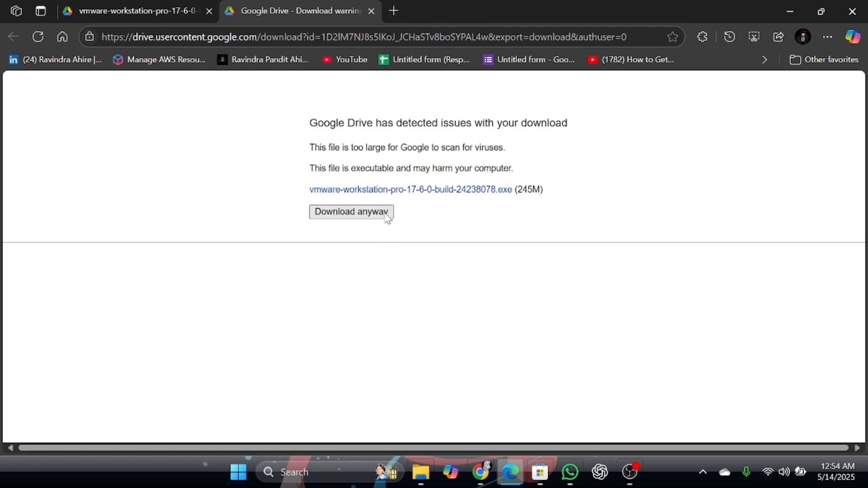
click(338, 211)
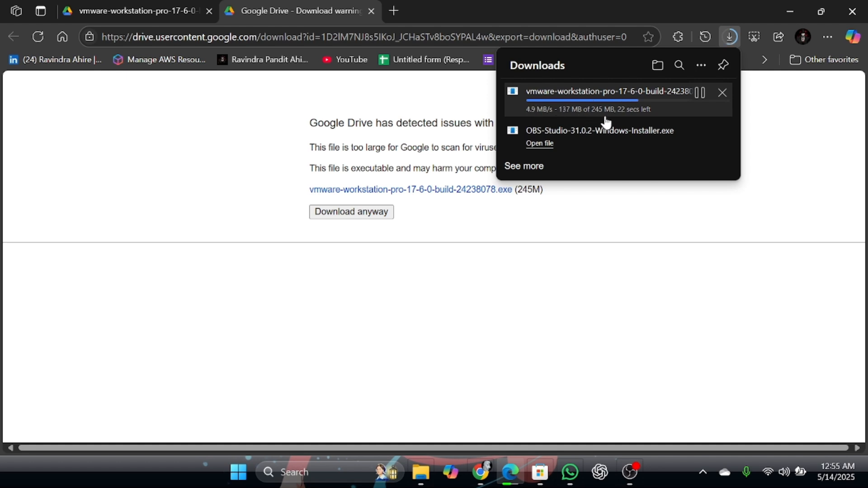
click(601, 119)
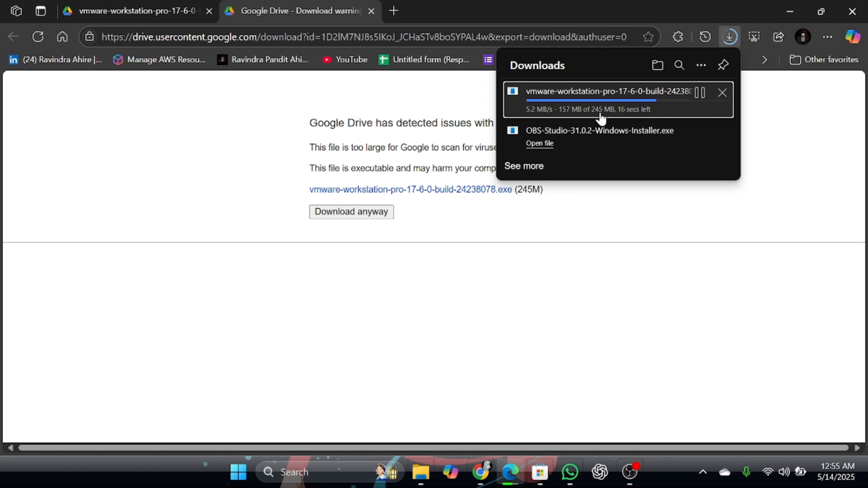
click(703, 64)
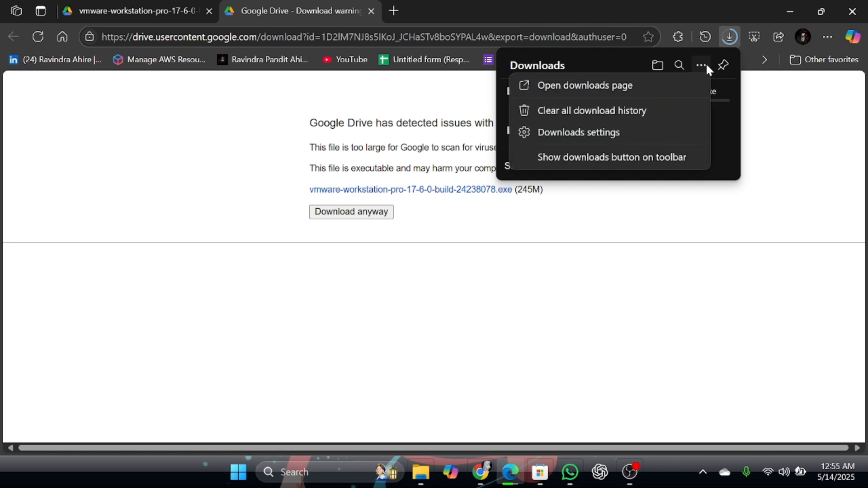
click(592, 205)
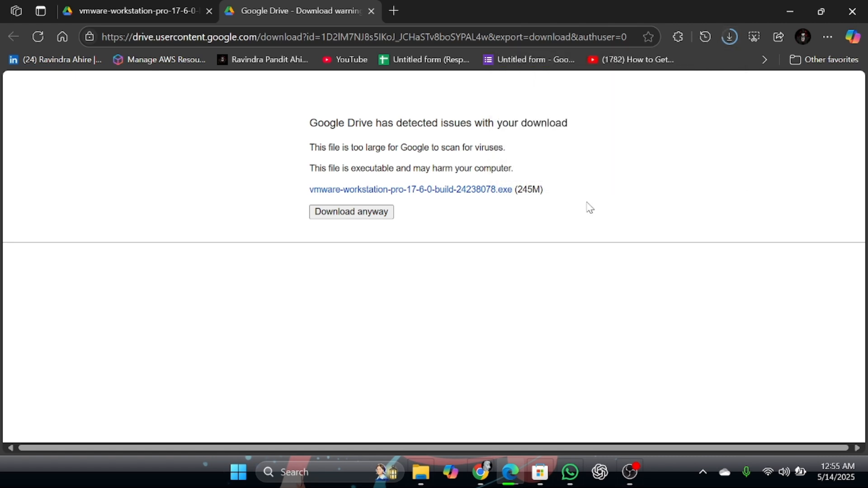
click(731, 38)
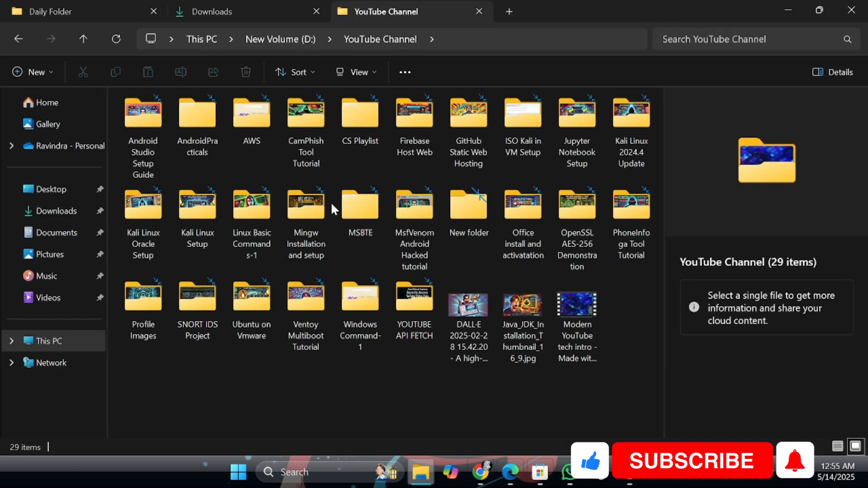
In the Downloads folder, switch to large icons and run the VMware installer as administrator.
click(233, 15)
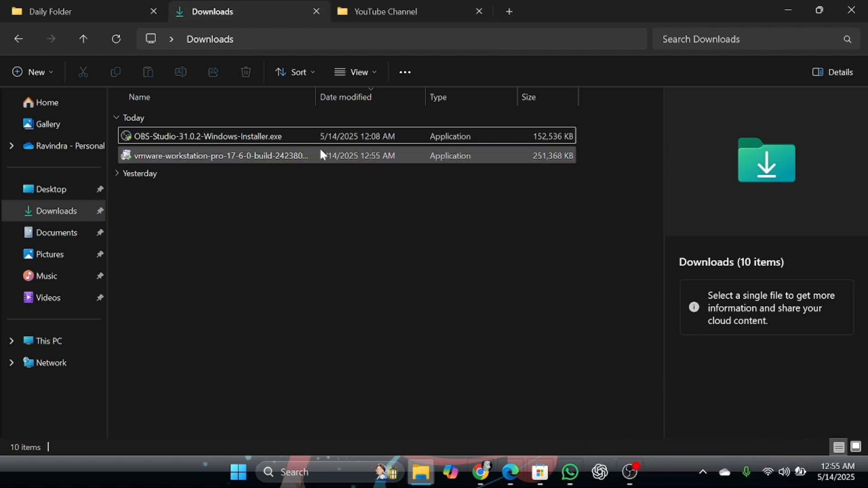
click(856, 447)
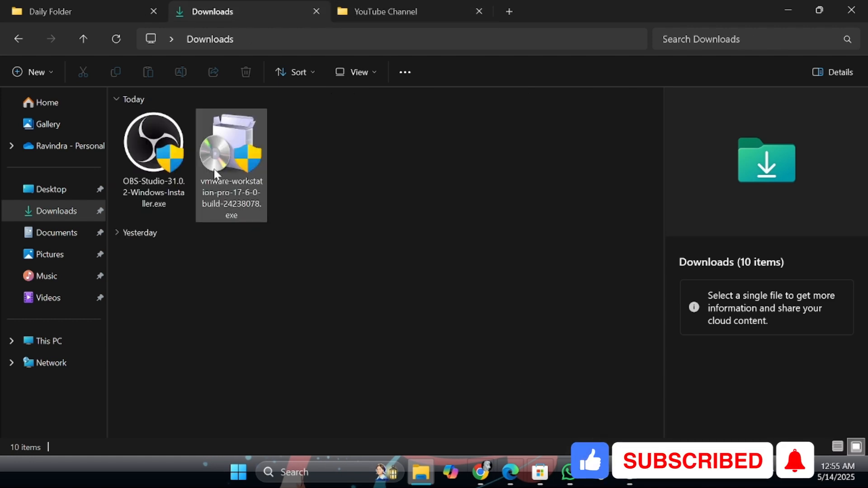
click(261, 148)
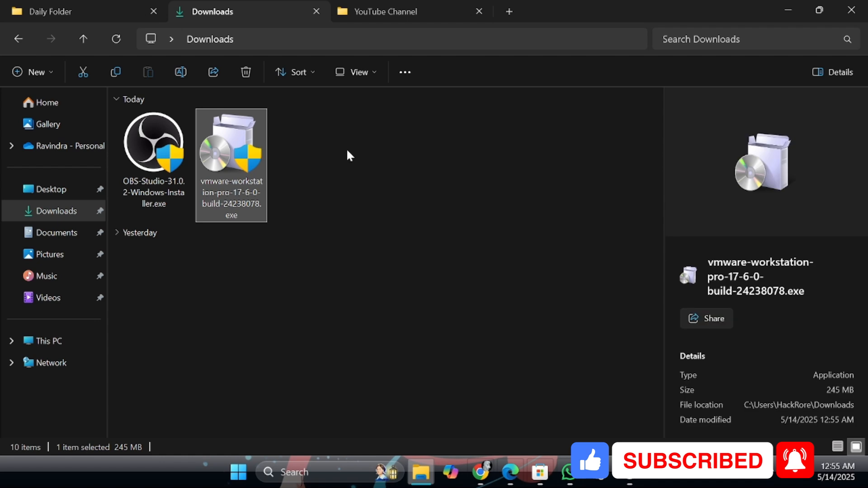
right_click(235, 152)
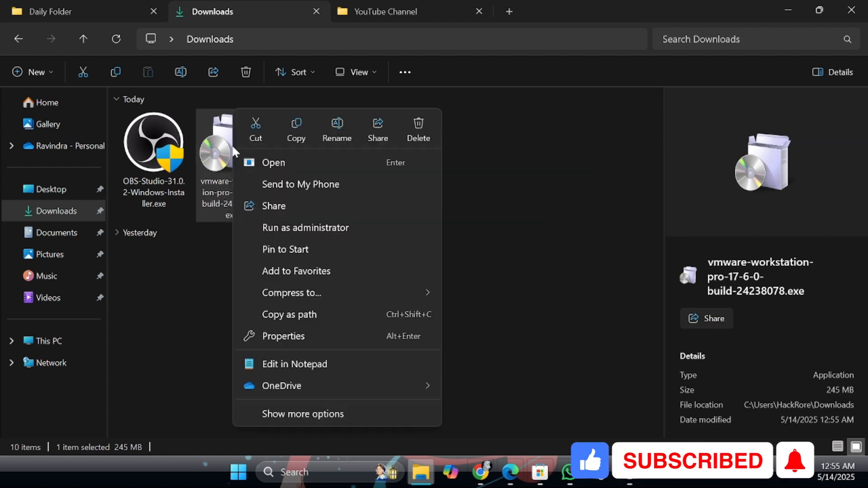
click(330, 228)
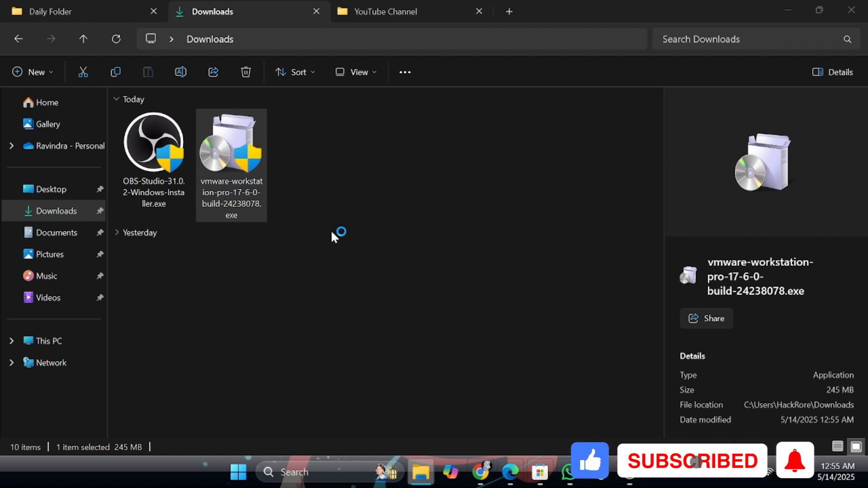
Bring up the VMware Workstation Pro Setup wizard, continue past the welcome page and accept the license agreement.
key(super+d)
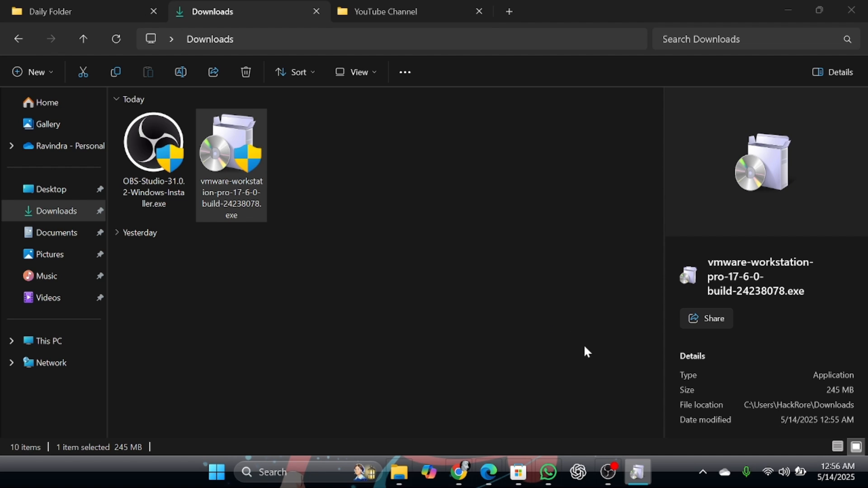
mouse_move(641, 483)
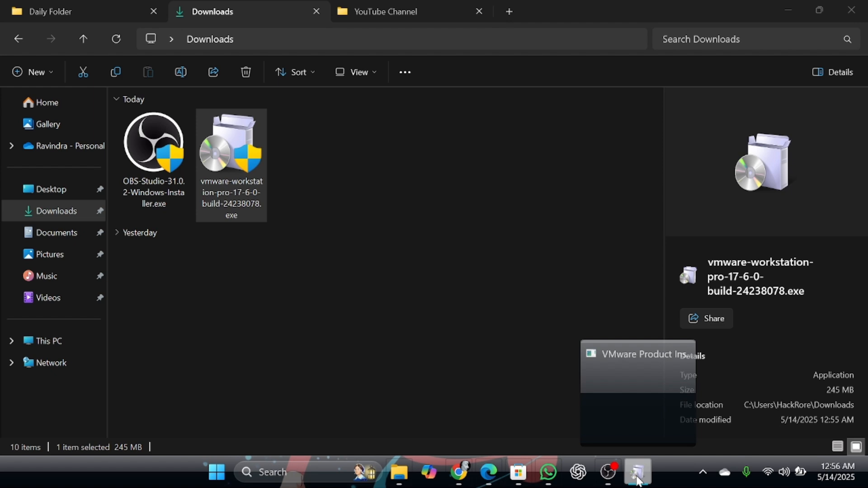
click(639, 479)
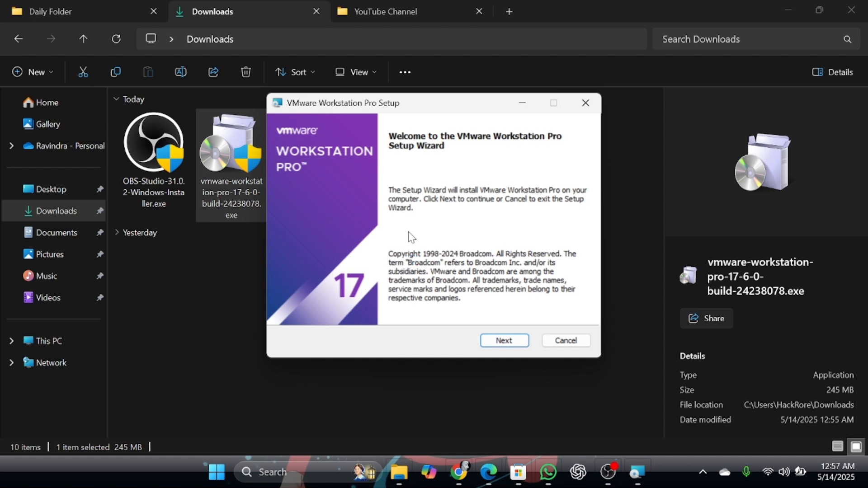
click(493, 340)
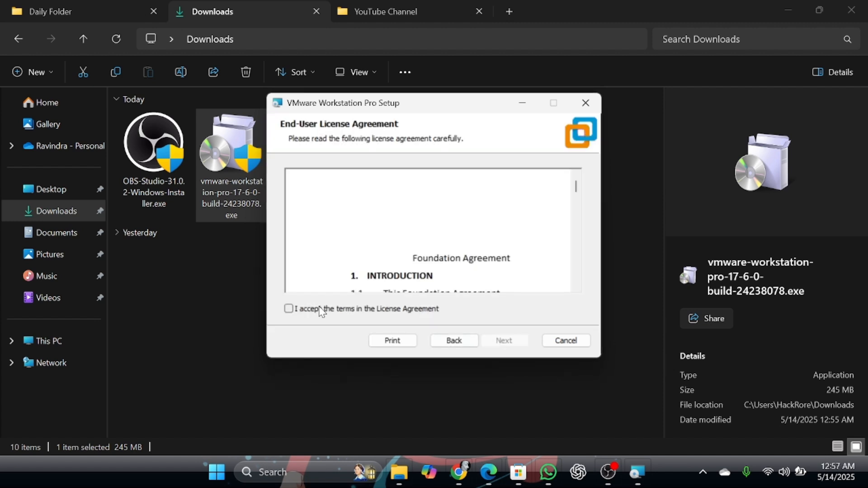
click(330, 310)
click(501, 339)
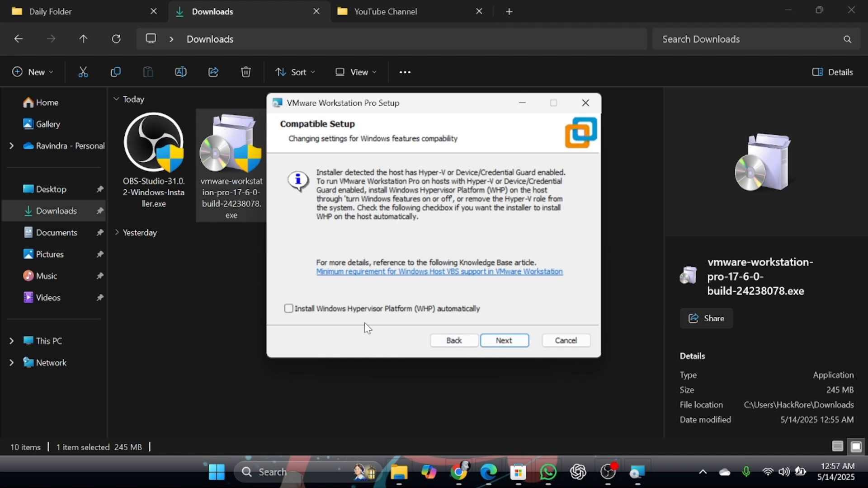
Choose to install Windows Hypervisor Platform (WHP) automatically and continue the setup.
click(385, 316)
click(506, 343)
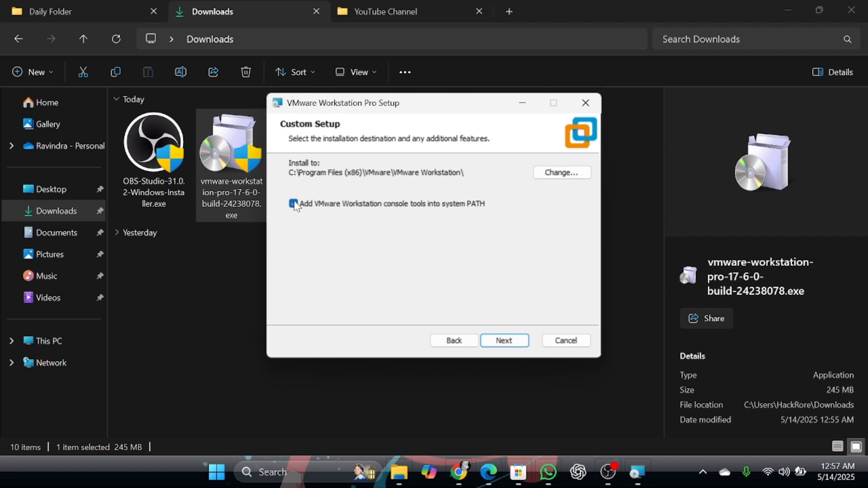
Keep the default install folder and the Desktop and Start Menu shortcuts, and start the installation.
click(501, 339)
click(501, 340)
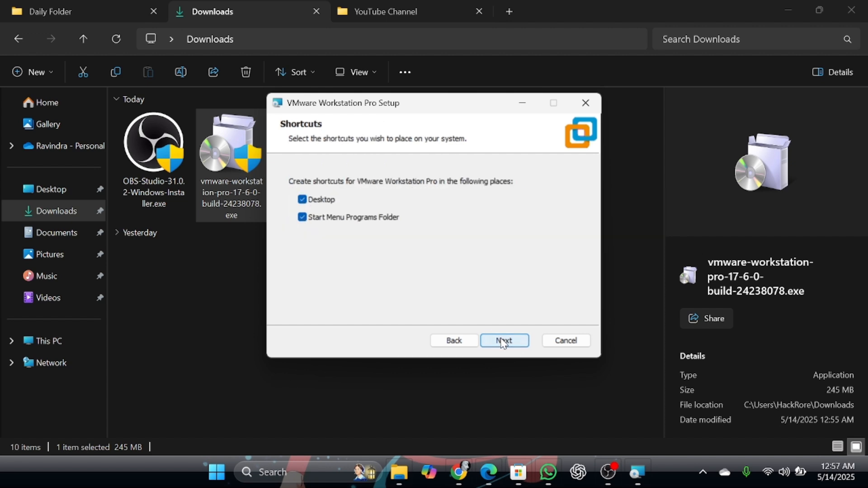
click(501, 340)
click(502, 340)
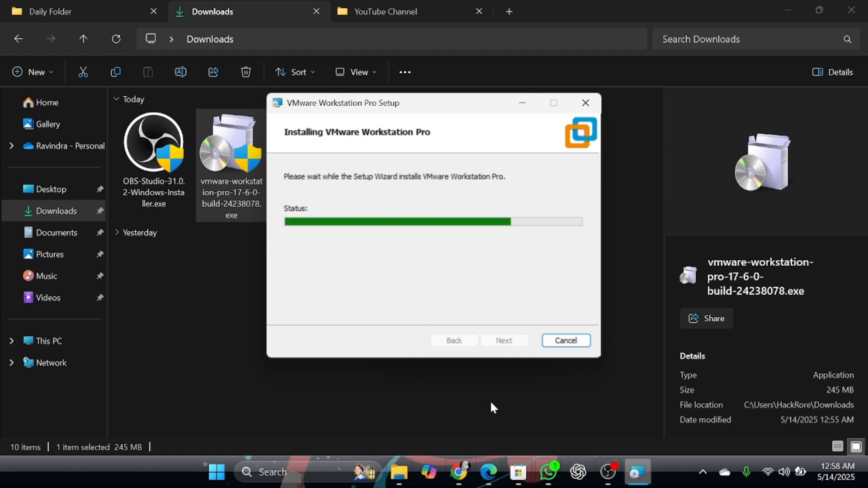
Switch to the browser, open a new tab and search the web for "download ubuntu lts".
click(488, 472)
click(398, 9)
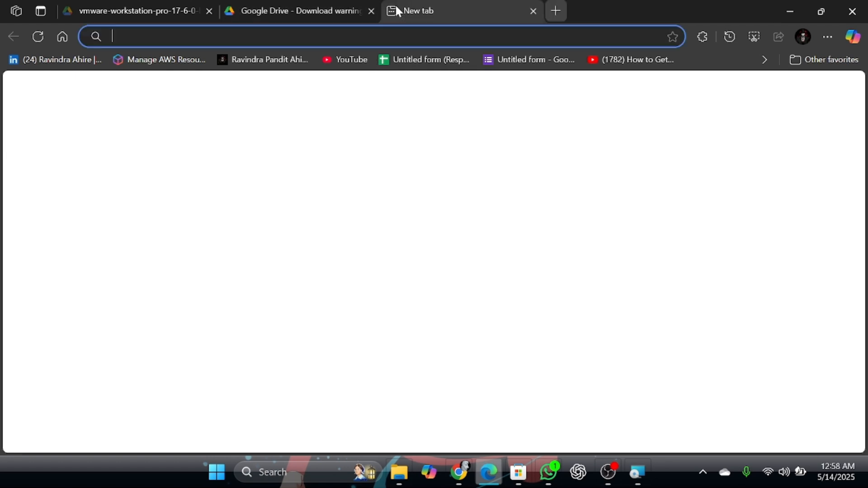
click(330, 36)
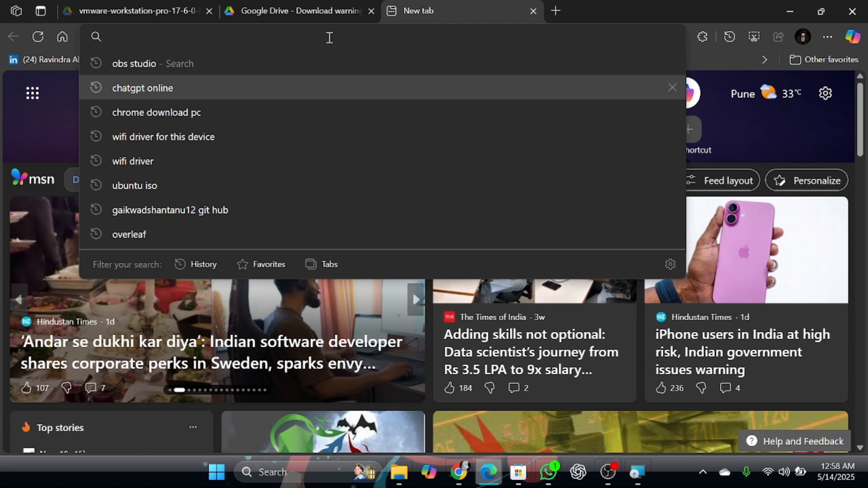
text(downl)
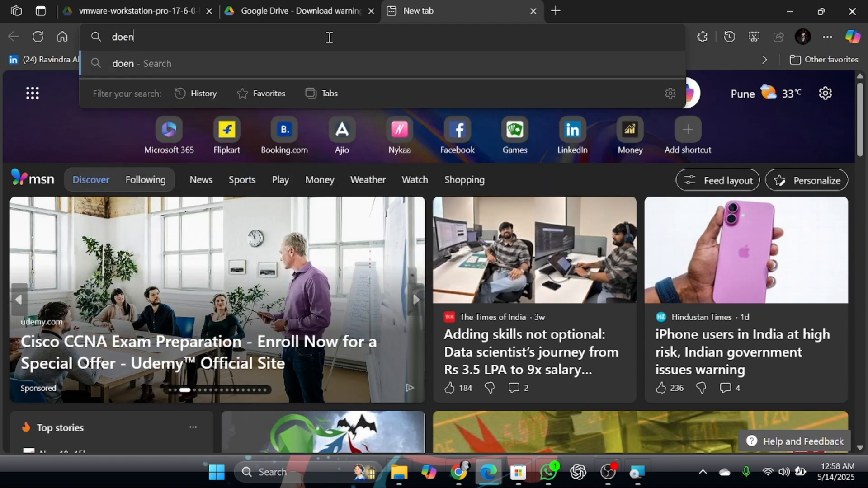
text(oad)
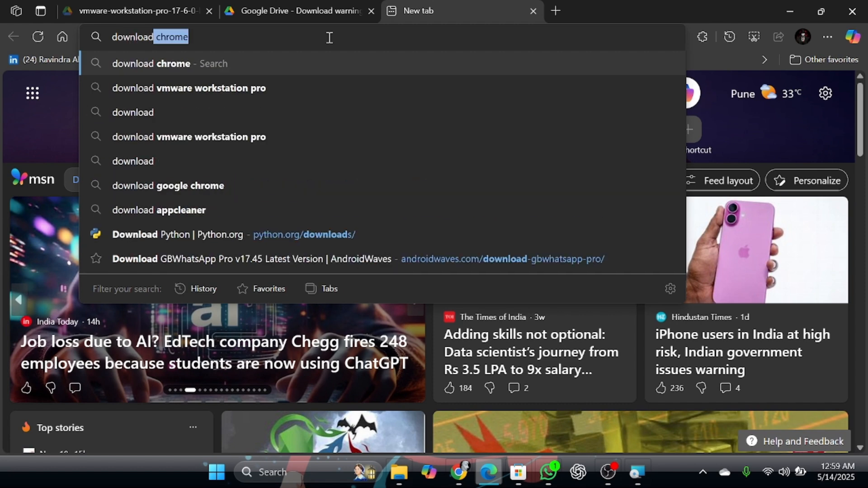
text( ubuntu lts)
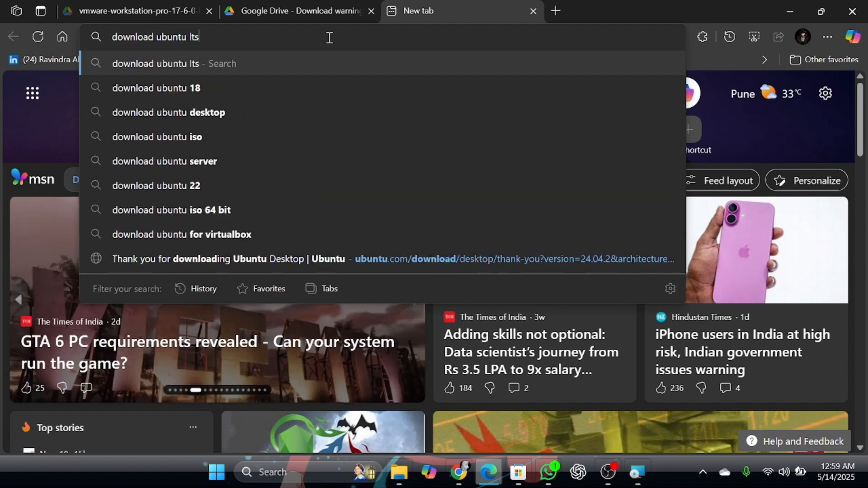
key(Return)
Open the Download Ubuntu Desktop result from ubuntu.com and accept all tracker cookies.
scroll(184, 296, down, 3)
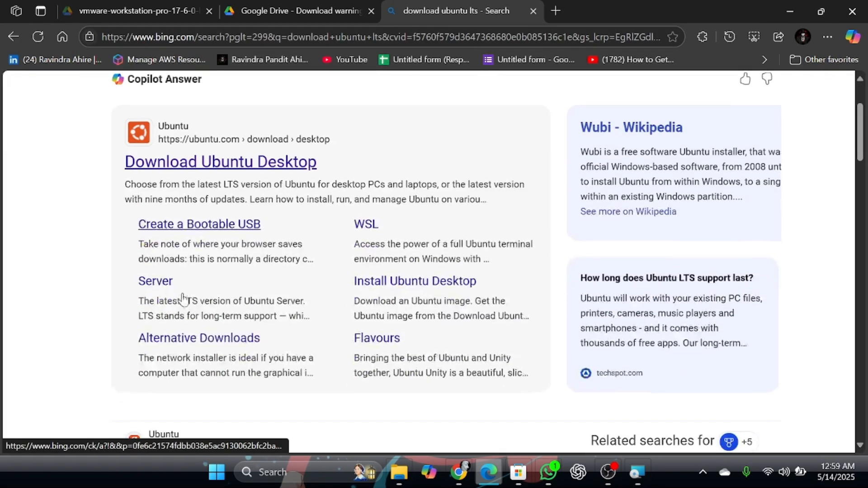
scroll(232, 156, up, 2)
click(211, 248)
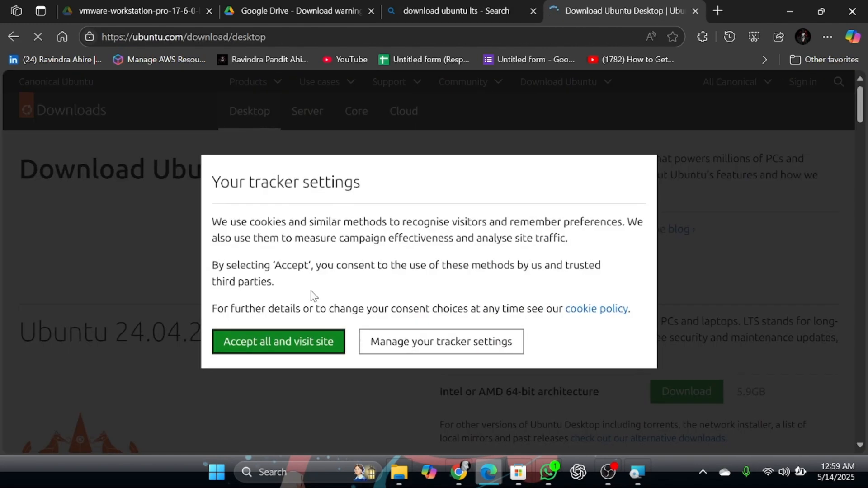
click(268, 342)
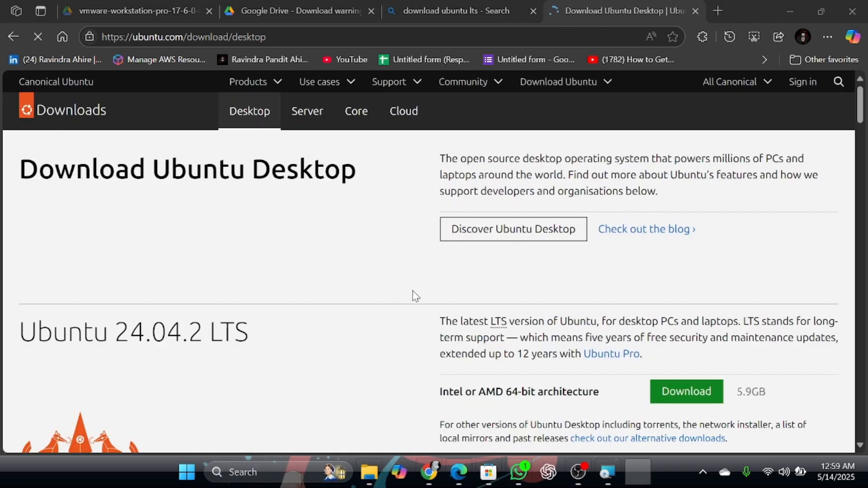
Scroll through the Ubuntu Desktop download page to compare the 24.04.2 LTS and 25.04 releases.
scroll(429, 294, down, 1)
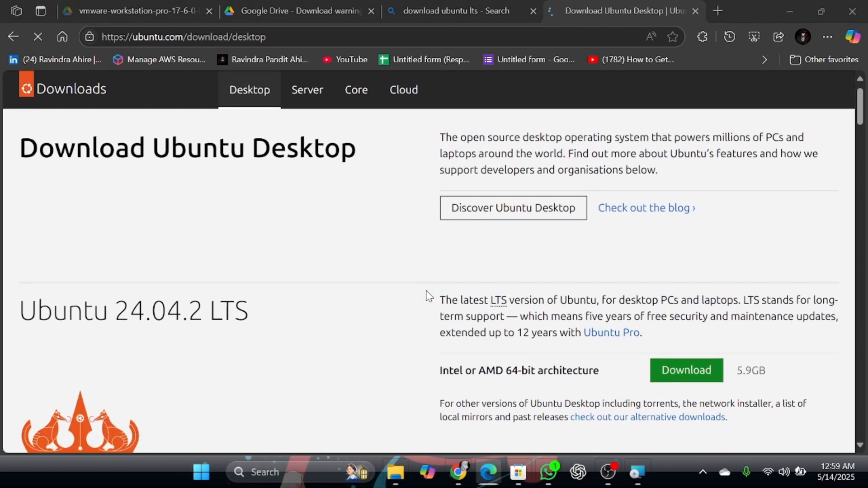
scroll(340, 321, down, 2)
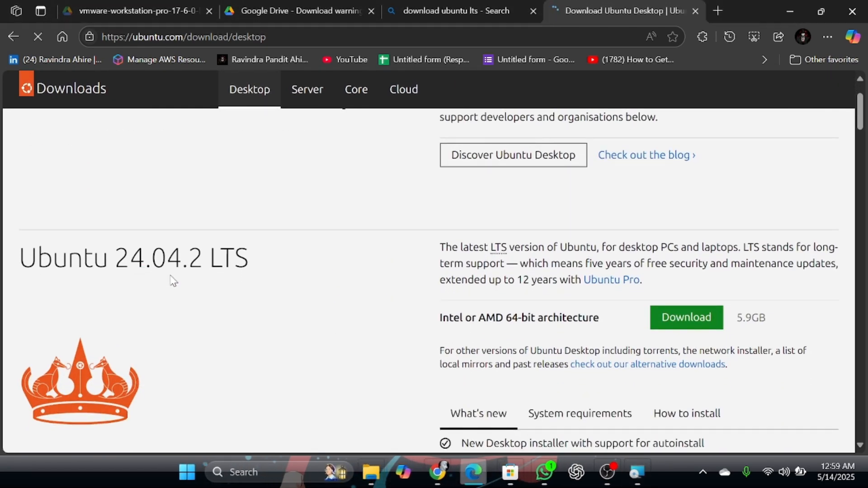
scroll(319, 307, down, 10)
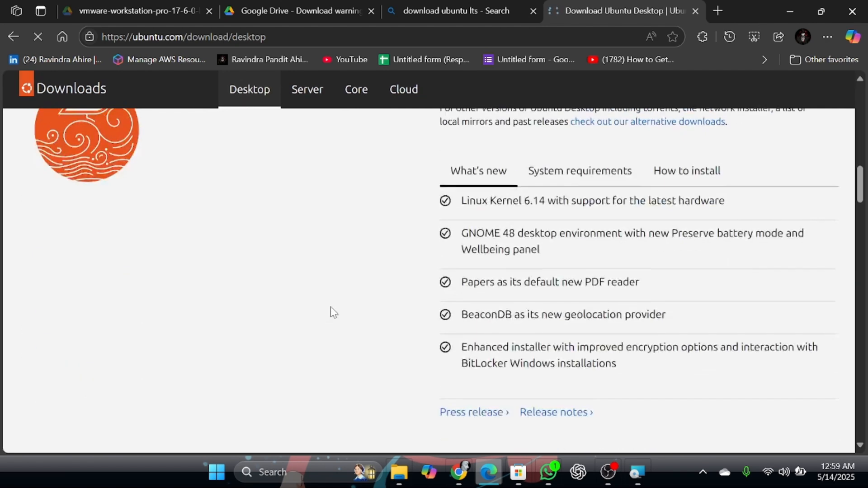
scroll(333, 311, up, 4)
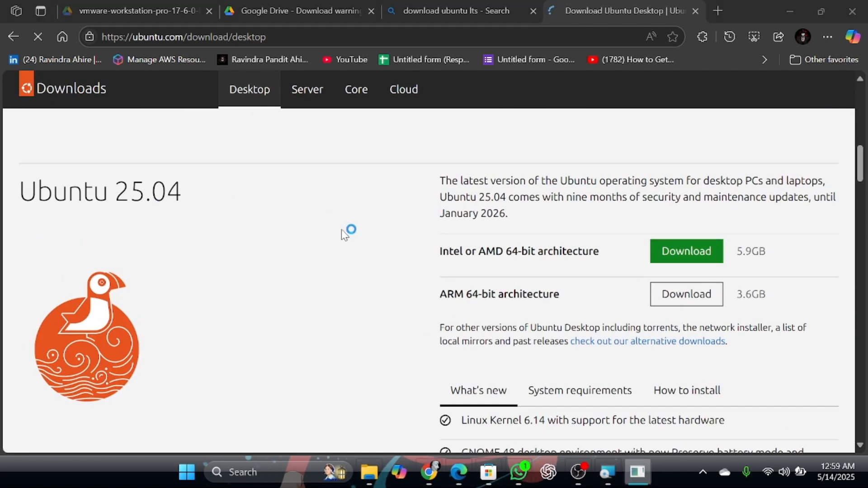
scroll(370, 289, up, 6)
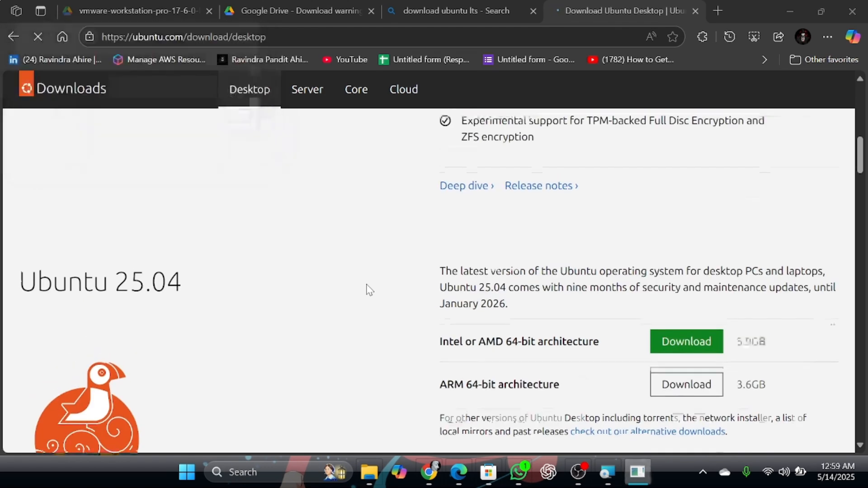
scroll(370, 289, up, 1)
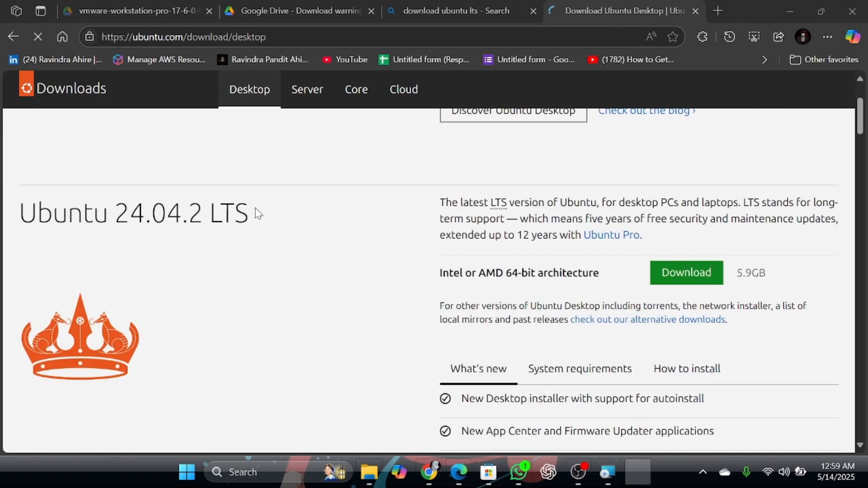
double_click(256, 213)
triple_click(295, 219)
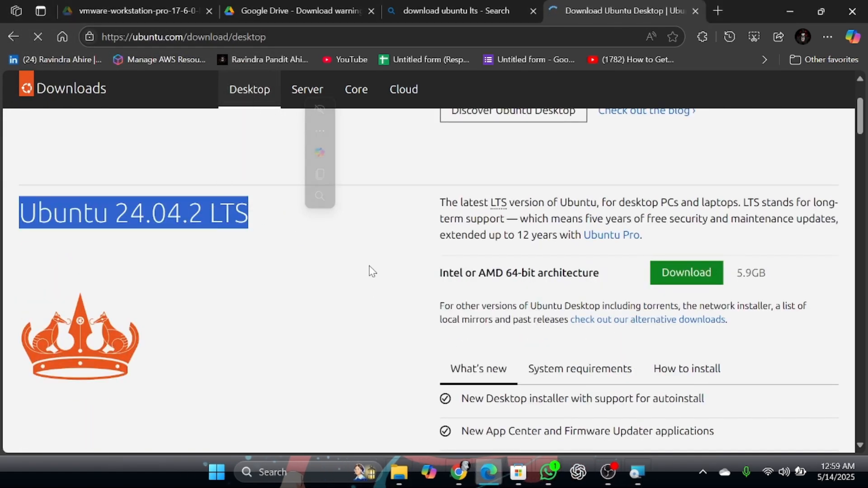
click(276, 326)
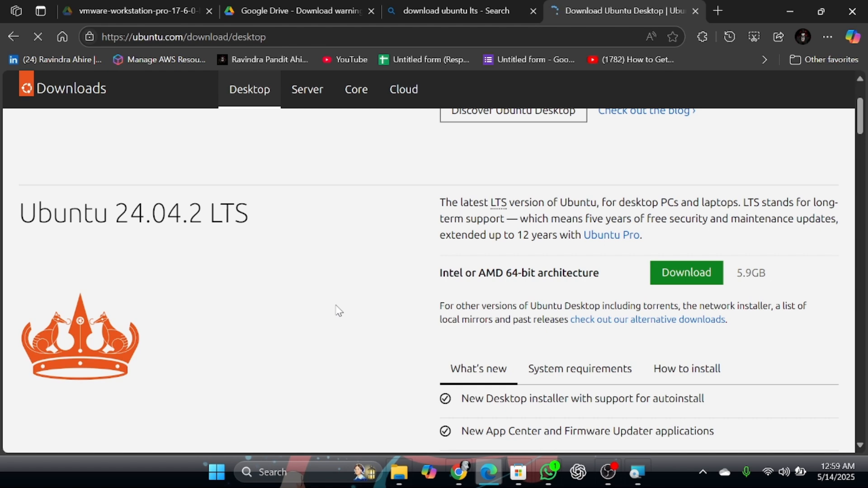
scroll(340, 311, down, 10)
scroll(339, 312, up, 1)
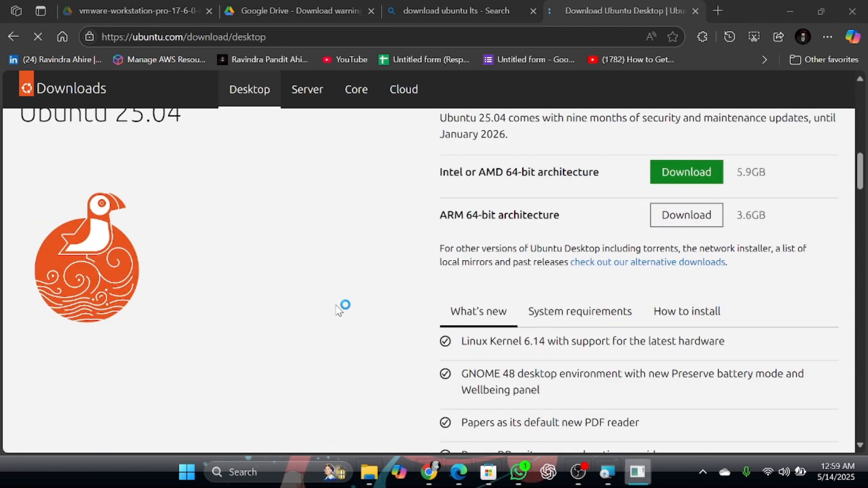
Download Ubuntu 24.04.2 LTS for Intel or AMD 64-bit architecture.
key(super+d)
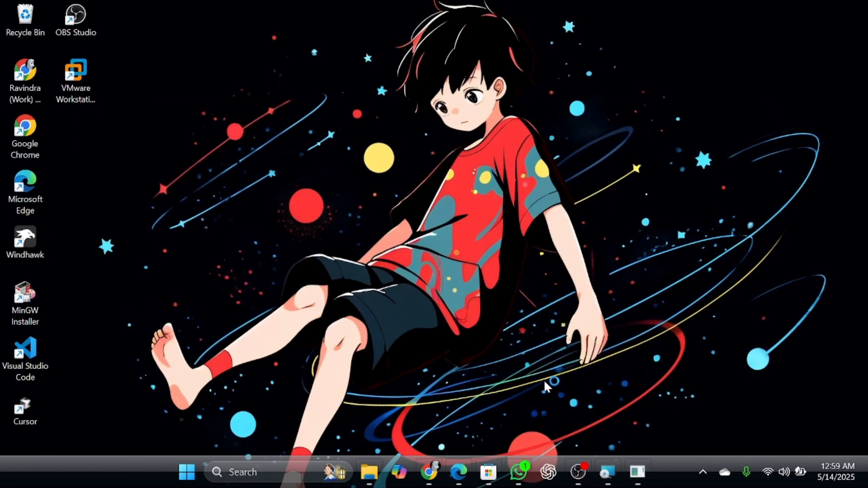
mouse_move(635, 473)
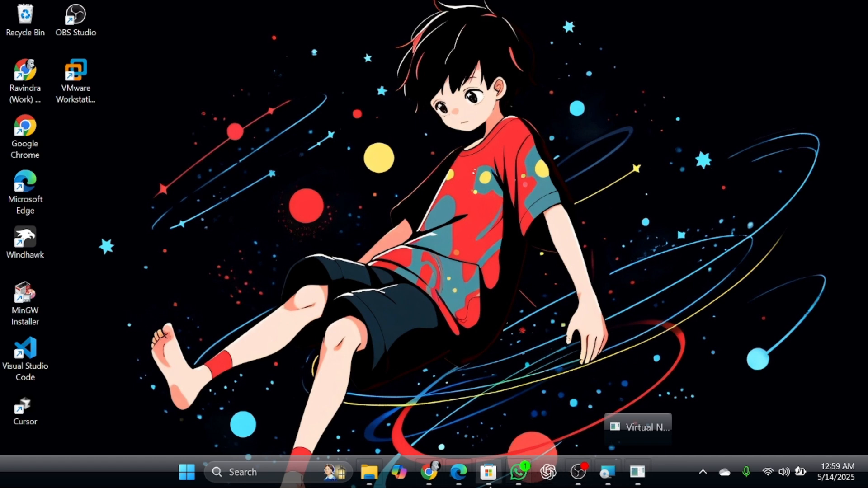
click(459, 472)
scroll(459, 359, up, 5)
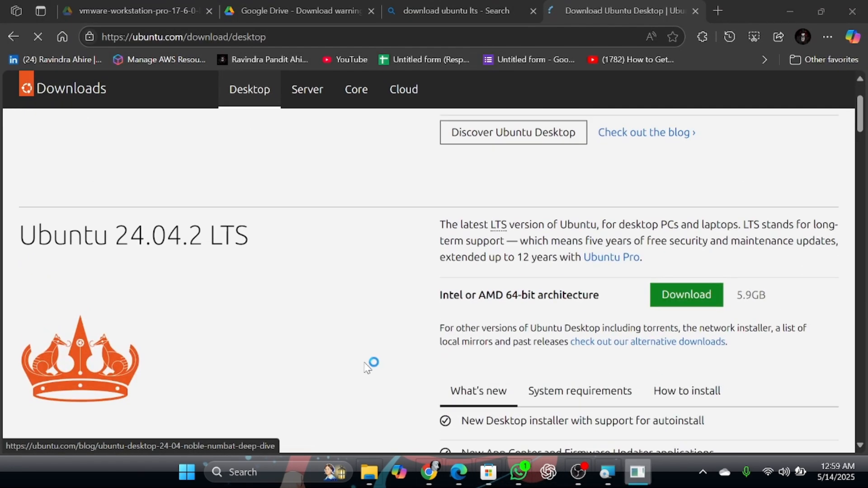
click(691, 306)
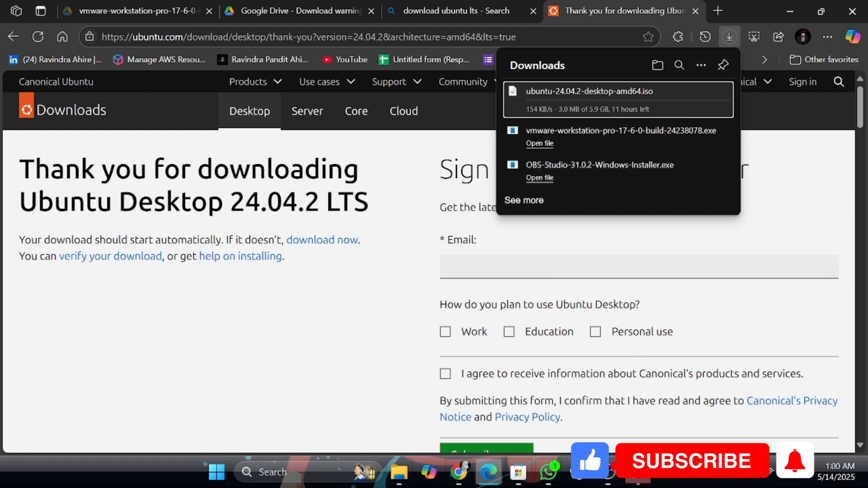
Close the downloads panel, return to the VMware setup wizard, finish it and open VMware Workstation 17.
click(647, 480)
click(648, 480)
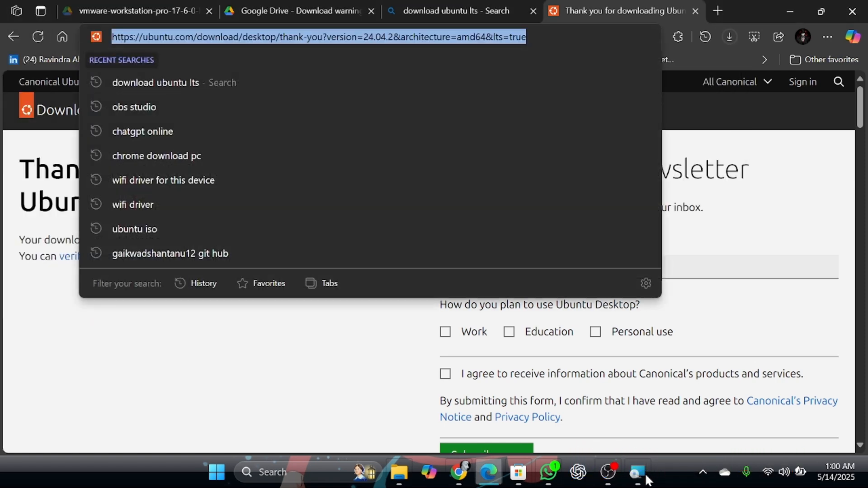
key(super+d)
click(648, 481)
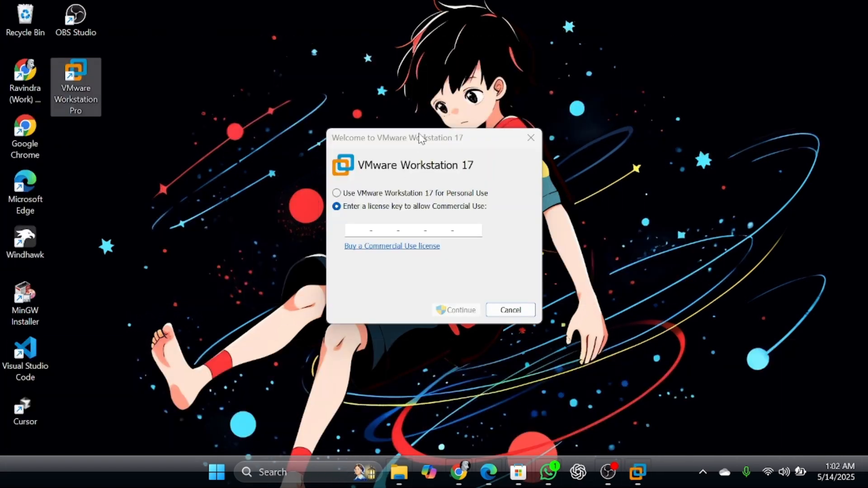
drag(421, 138, 379, 77)
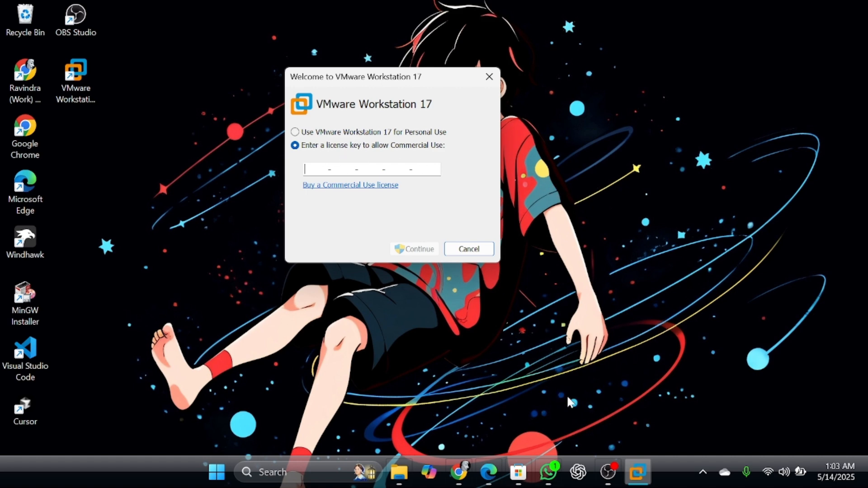
Switch to the browser, open a new tab and search the web for "github vmware license key".
click(488, 472)
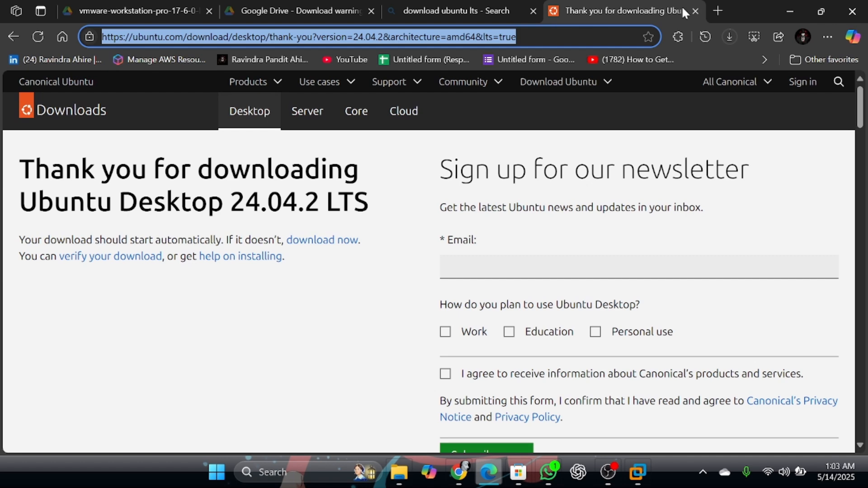
click(722, 11)
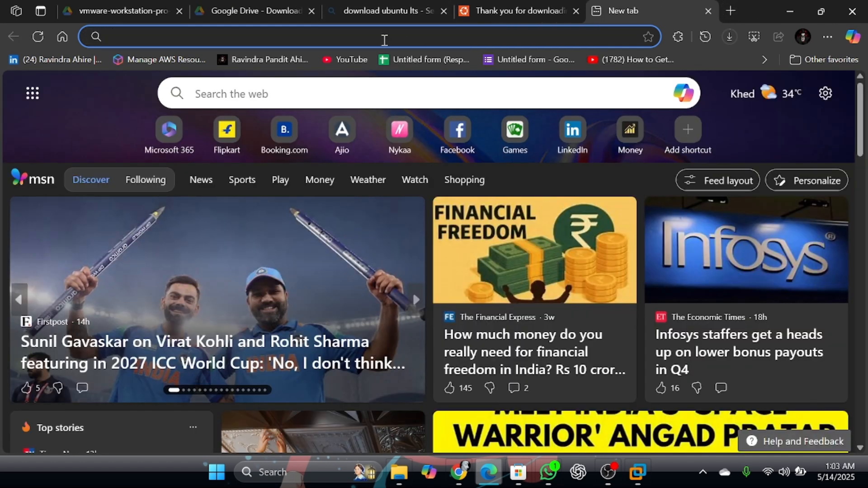
click(384, 40)
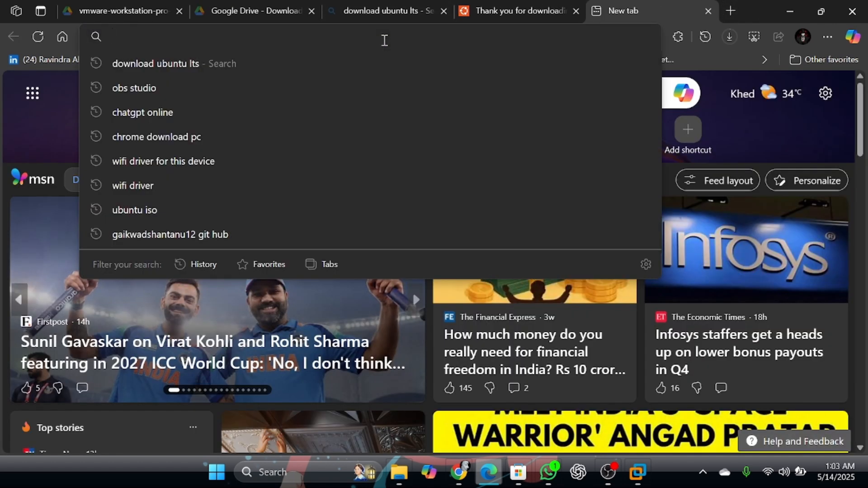
text(gi)
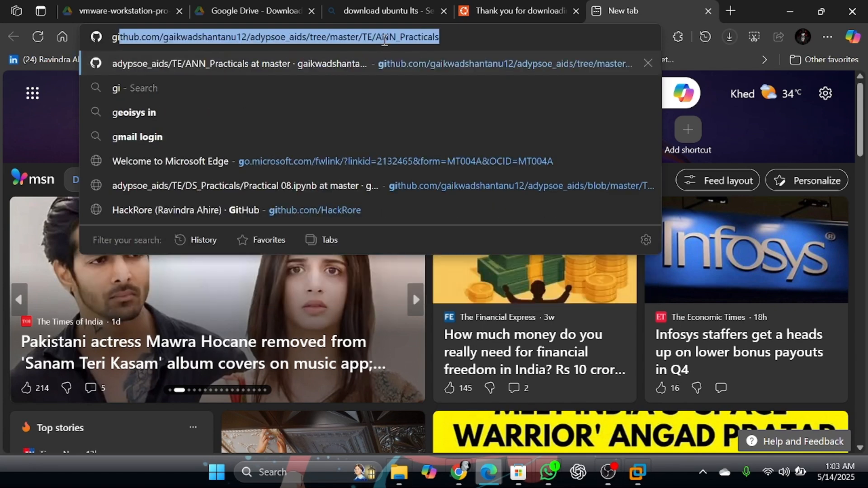
text(t hub )
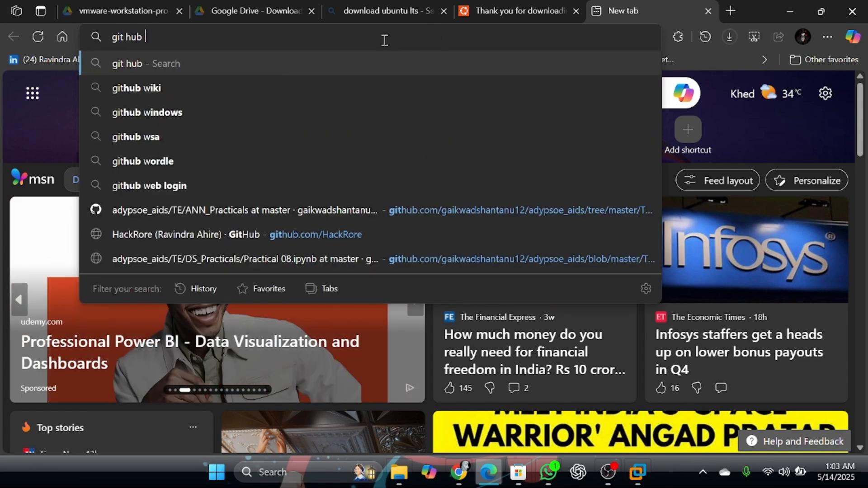
text(vmware)
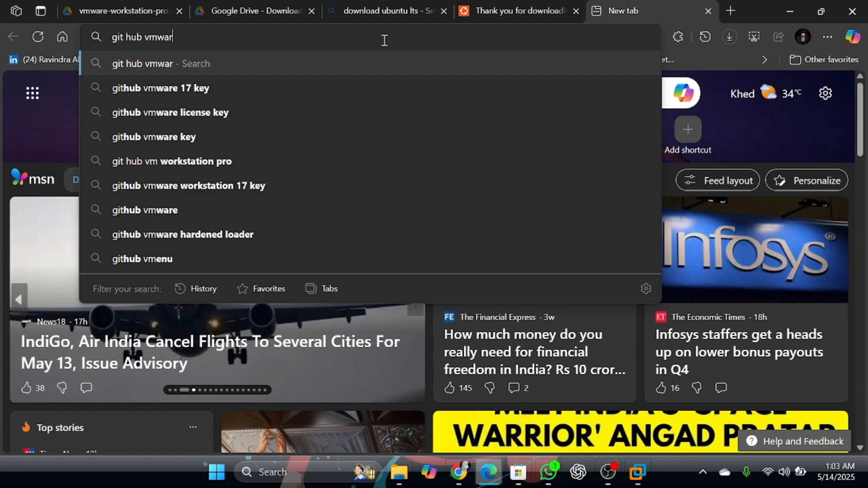
key(Down)
key(Down)
key(Down)
key(Up)
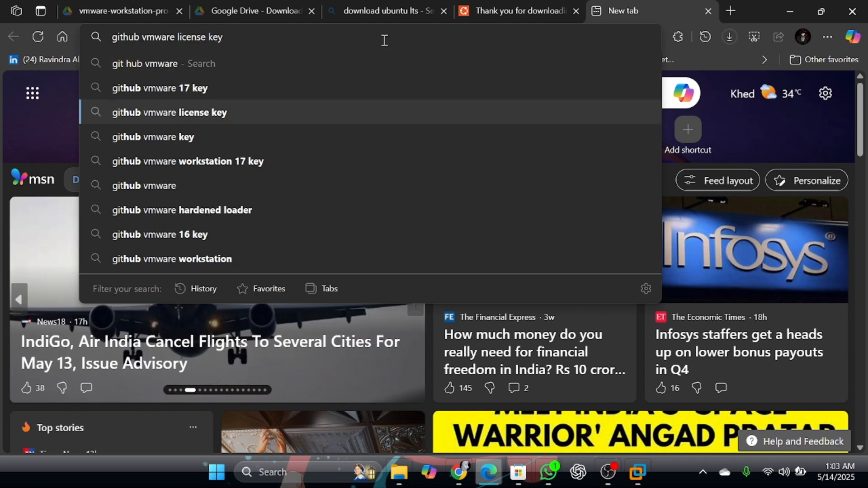
key(Return)
Open the "Free VMware Workstation Pro 17 License Keys - GitHub" result and scroll through its README.
mouse_move(307, 199)
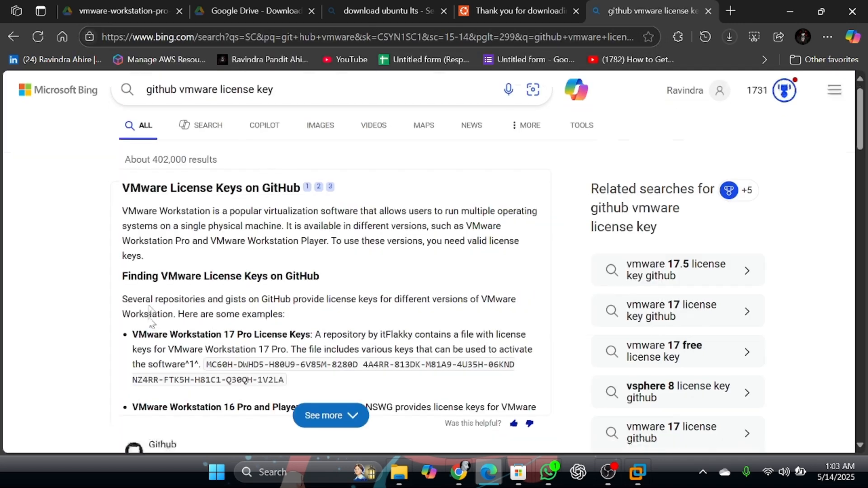
scroll(136, 195, down, 5)
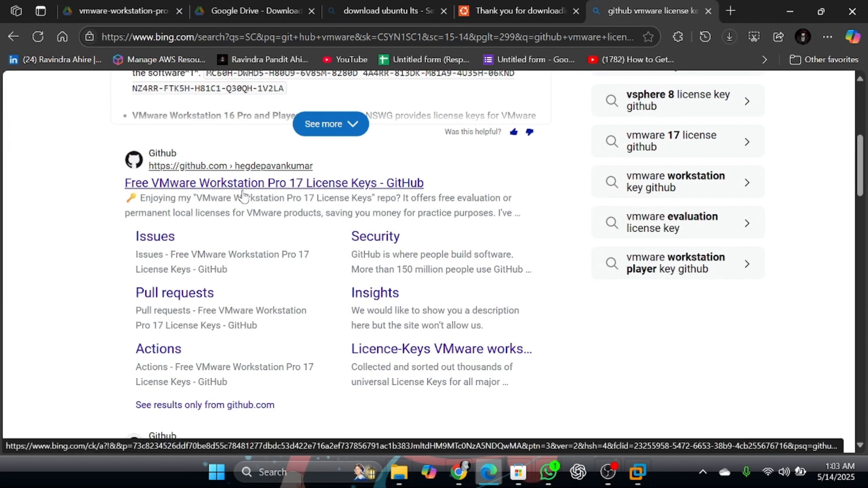
click(320, 193)
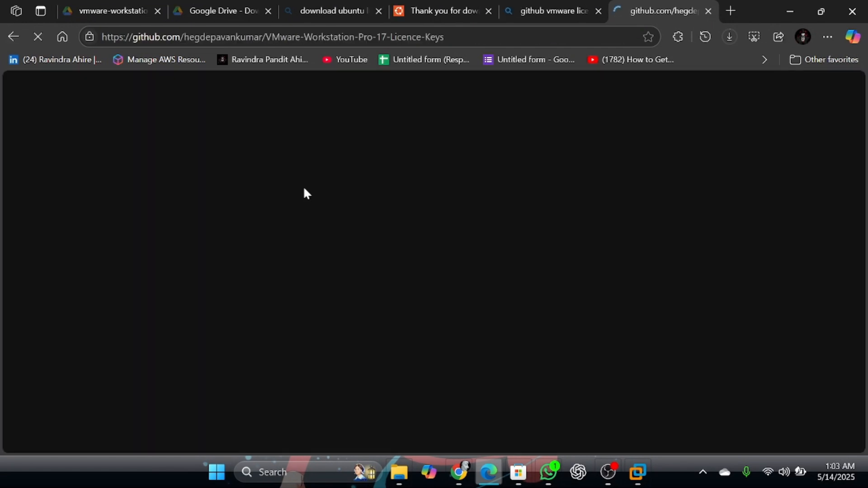
scroll(239, 293, down, 15)
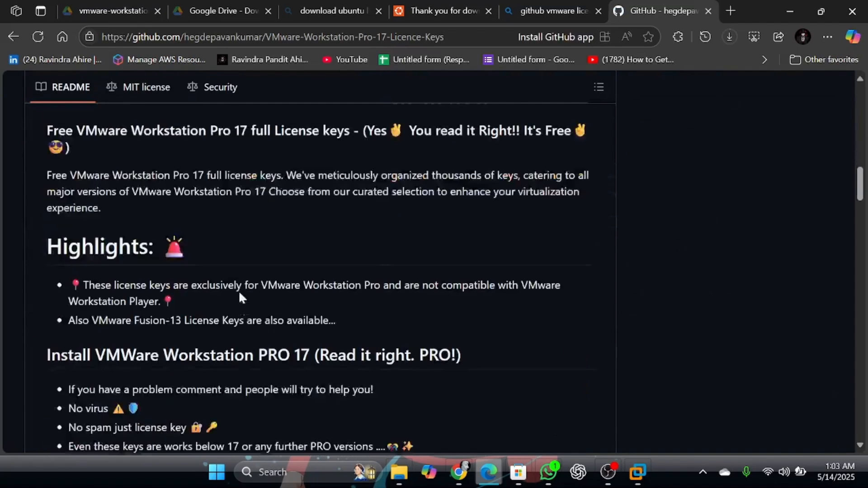
Scroll through the README to find the VMware Workstation Pro 17 license key table.
scroll(239, 293, down, 3)
scroll(239, 294, up, 4)
scroll(239, 293, down, 3)
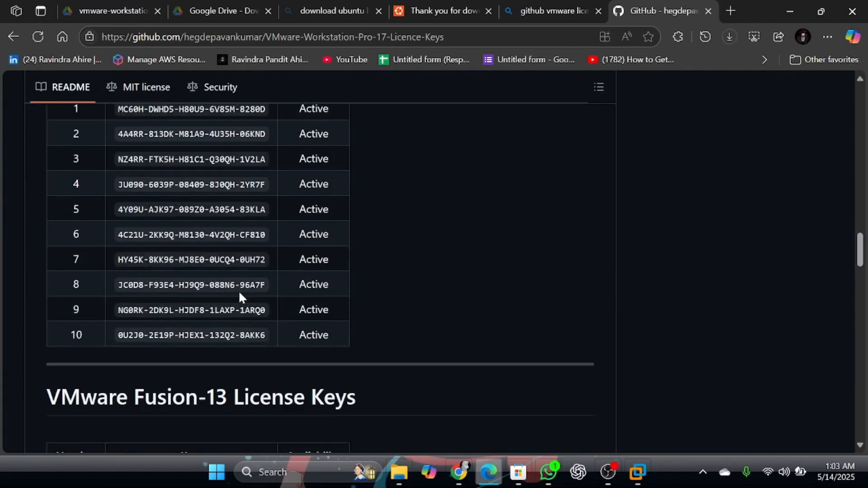
scroll(239, 294, down, 5)
scroll(240, 293, up, 7)
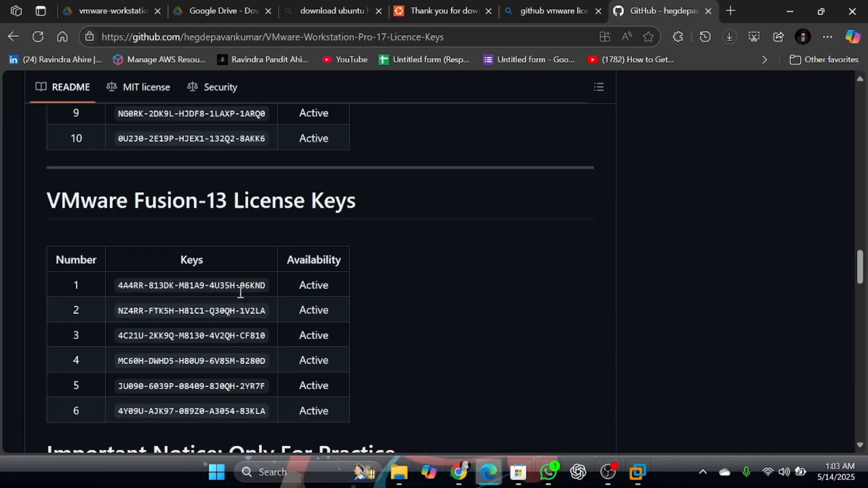
scroll(240, 293, up, 2)
scroll(240, 294, down, 4)
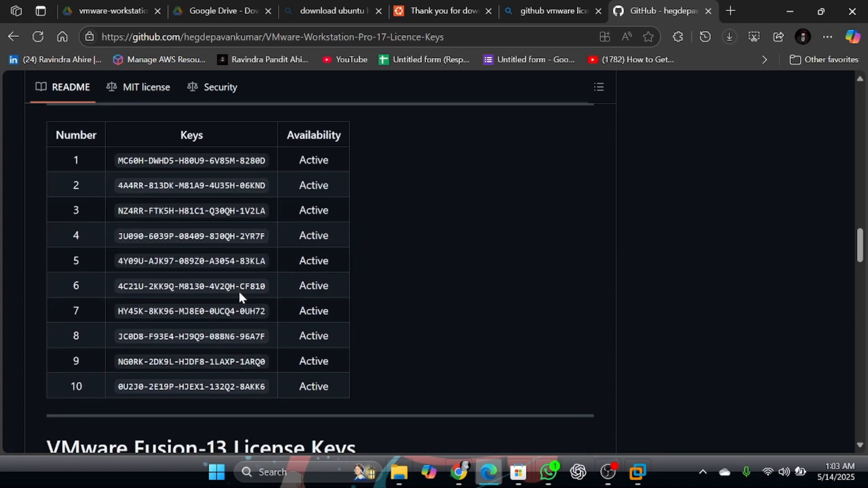
scroll(239, 298, up, 1)
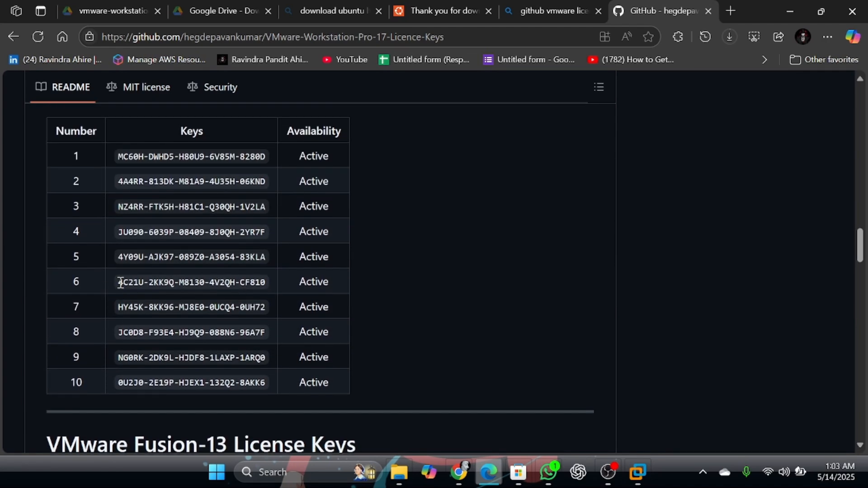
Copy the first Workstation Pro 17 license key and enter it as the commercial-use license key in VMware's welcome dialog, then finish.
drag(117, 157, 194, 162)
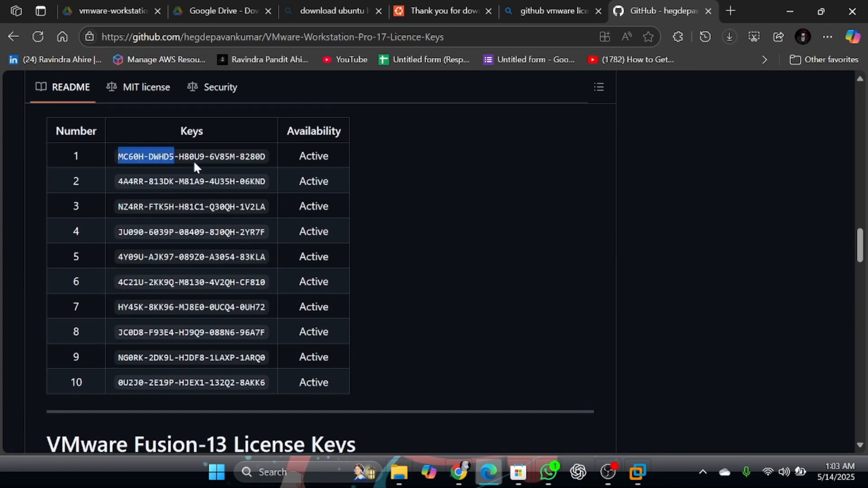
click(302, 146)
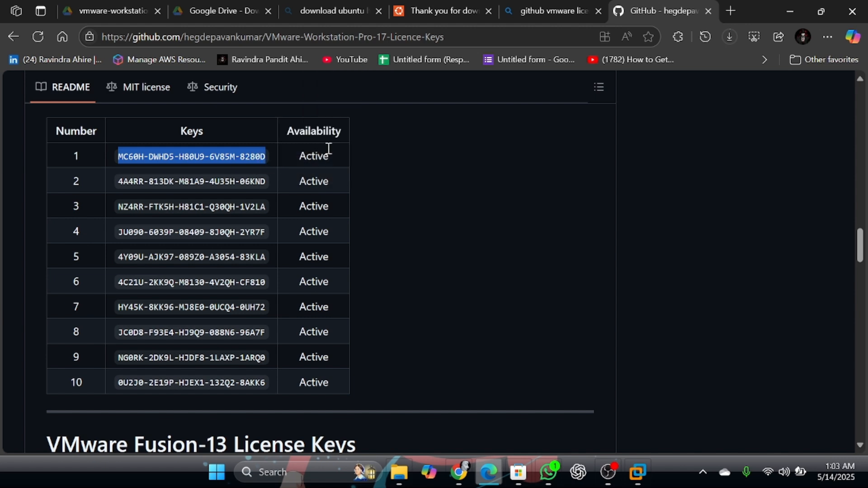
click(638, 472)
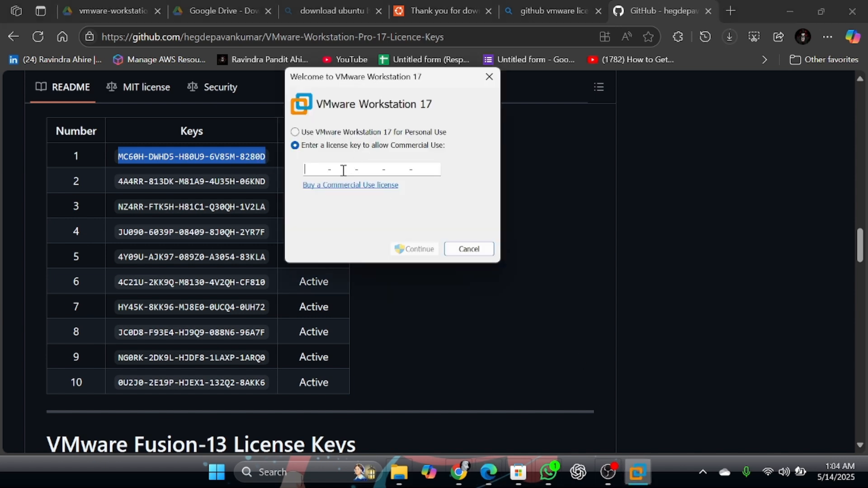
key(ctrl+v)
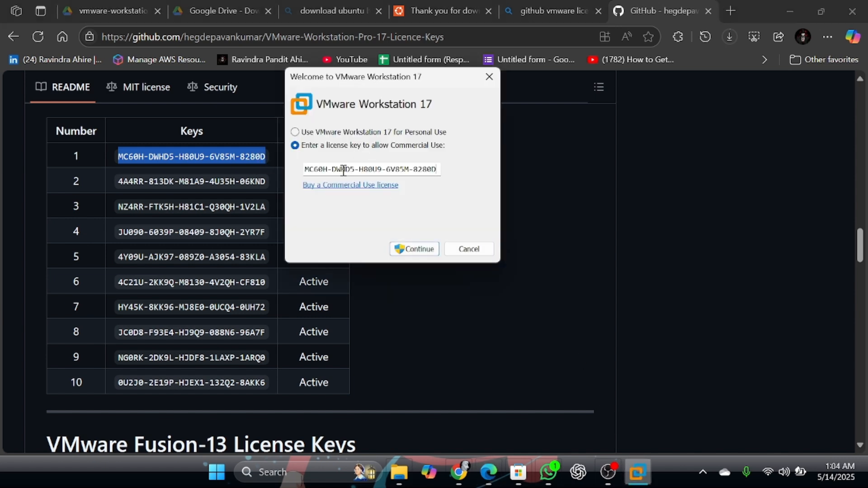
click(414, 249)
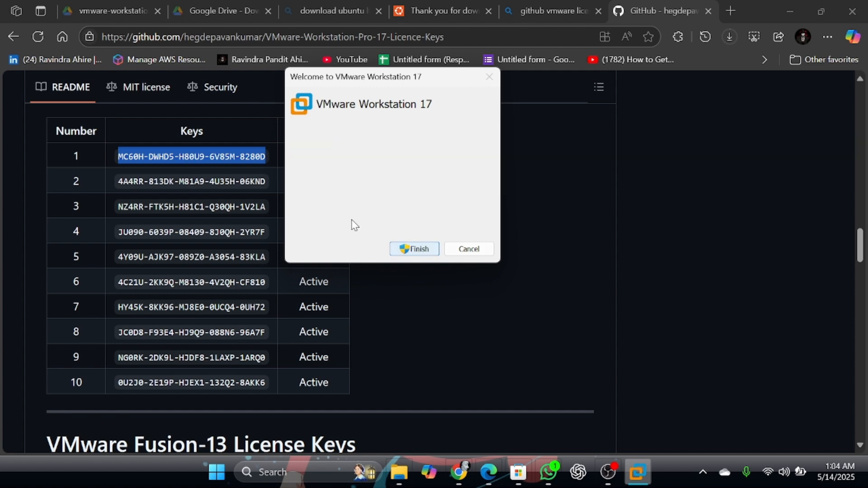
click(414, 249)
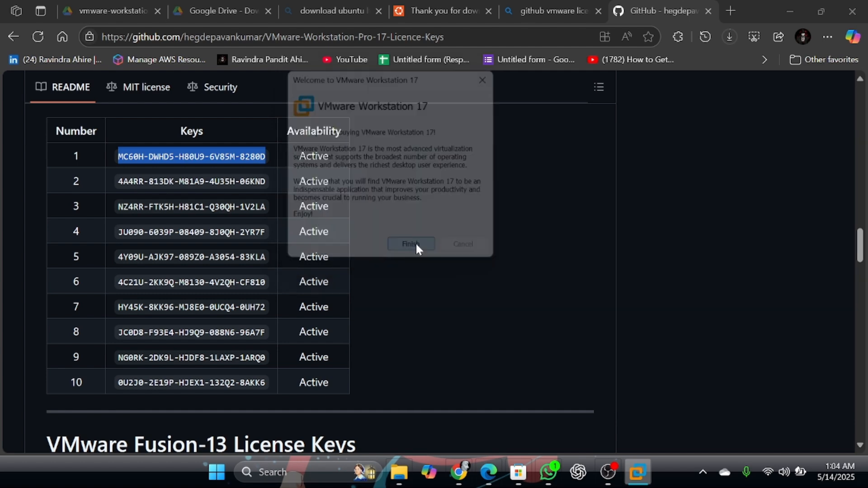
click(695, 86)
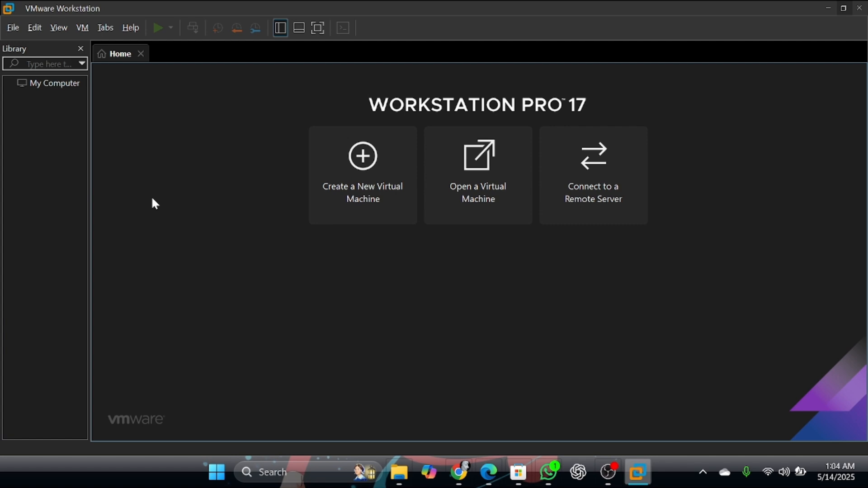
Switch to the browser, open the downloads panel and pause the Ubuntu ISO download.
click(489, 472)
click(735, 34)
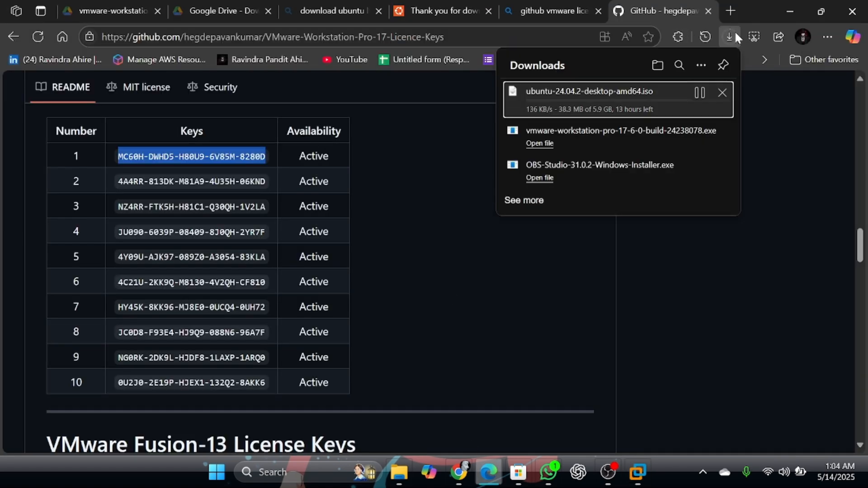
click(700, 92)
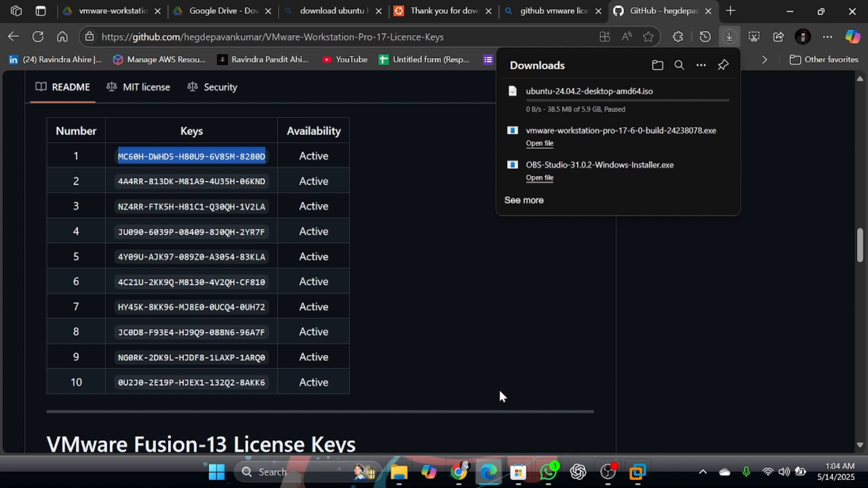
Open File Explorer and locate the existing ubuntu-24.04.2-desktop-amd64.iso in D:\Daily Folder.
key(super+d)
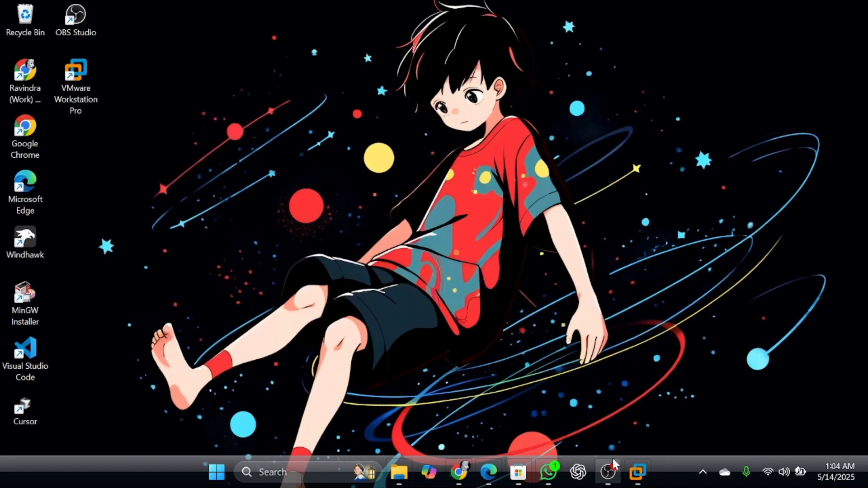
click(638, 472)
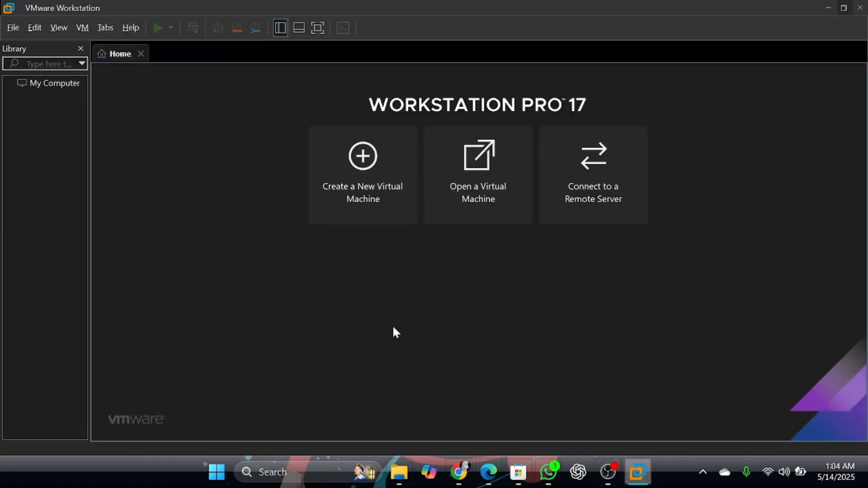
click(399, 472)
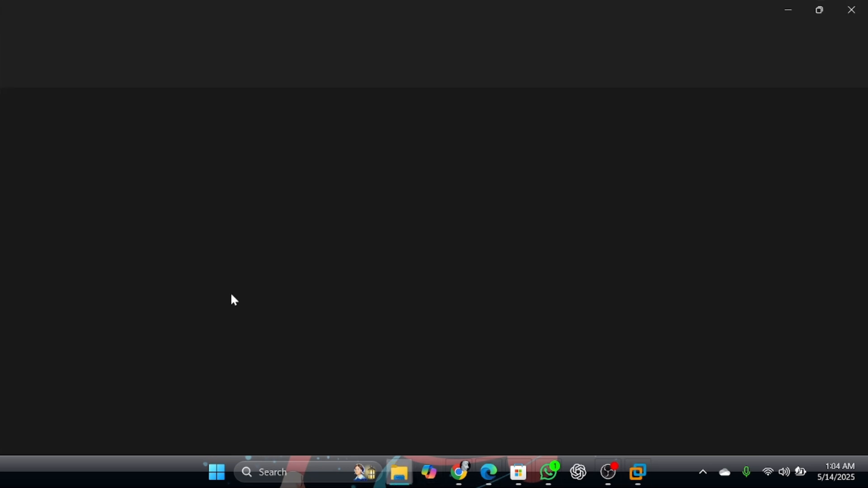
click(208, 322)
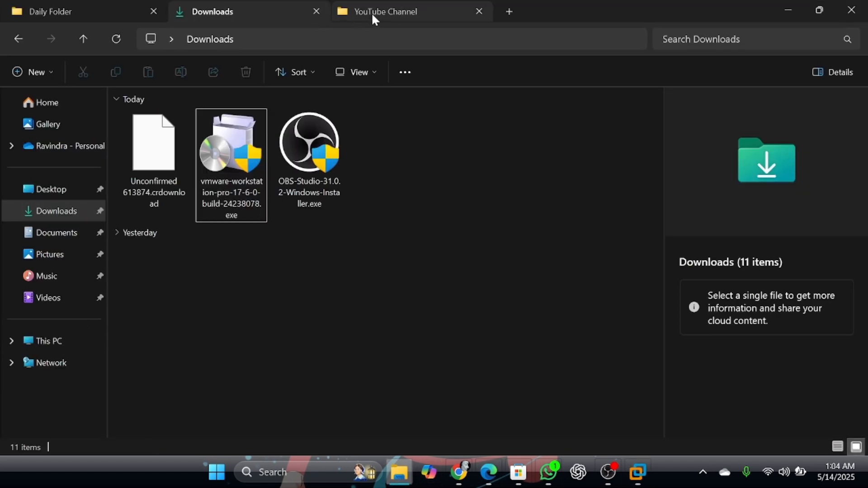
click(69, 8)
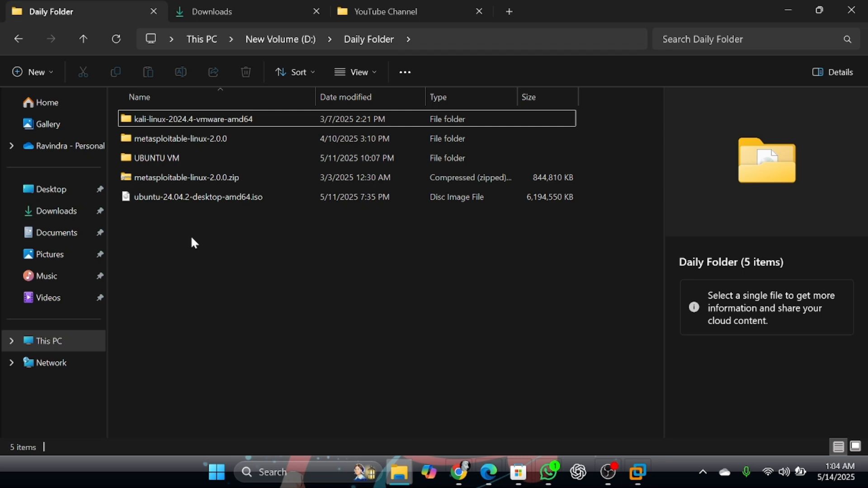
click(239, 197)
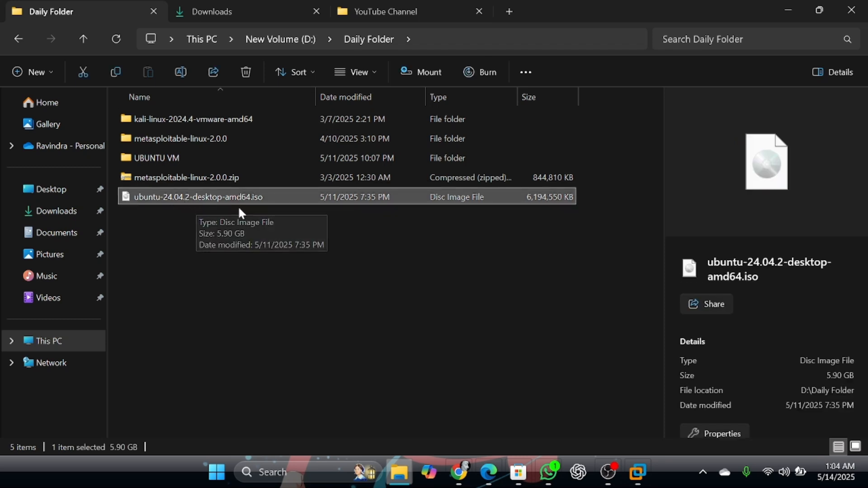
click(362, 299)
click(629, 465)
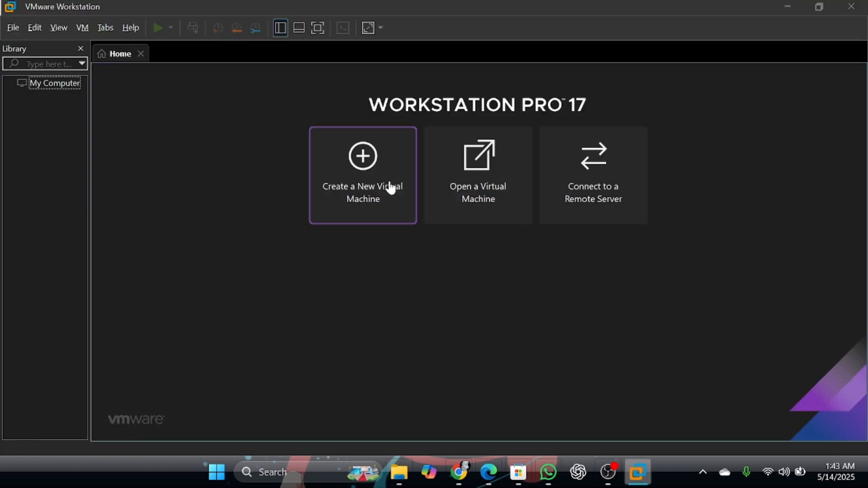
click(374, 202)
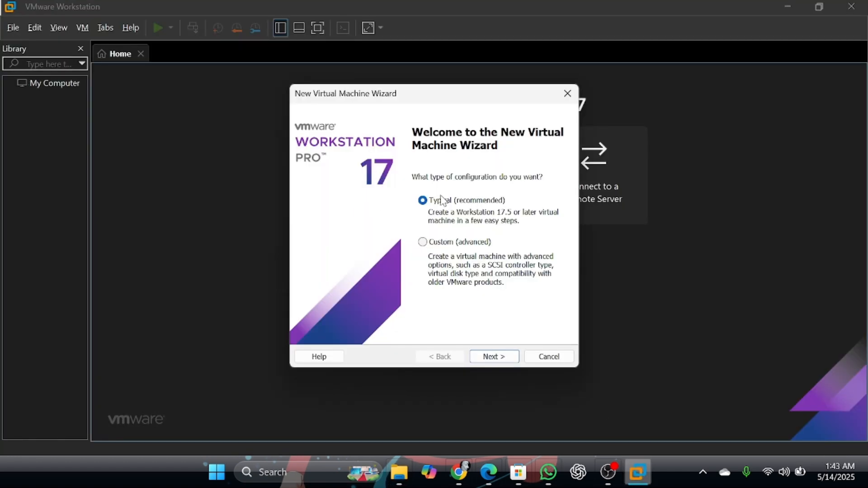
click(568, 94)
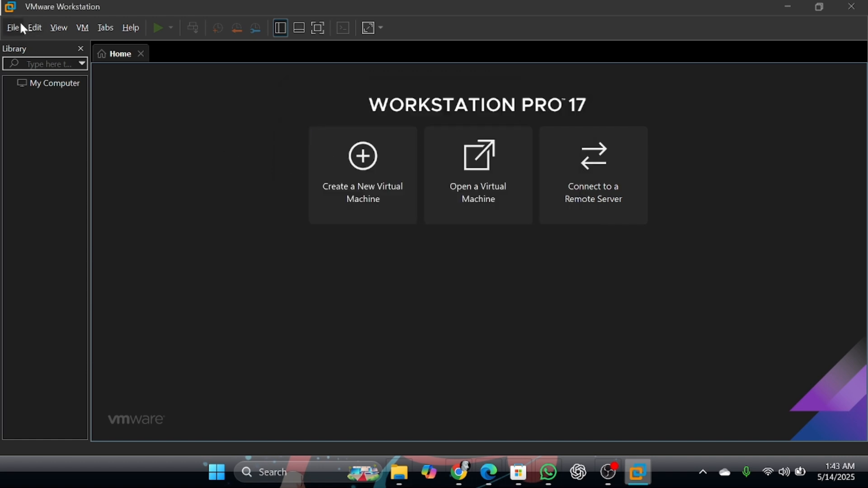
Start a new Typical virtual machine installing from the ubuntu-24.04.2-desktop-amd64.iso image in D:\Daily Folder.
click(13, 27)
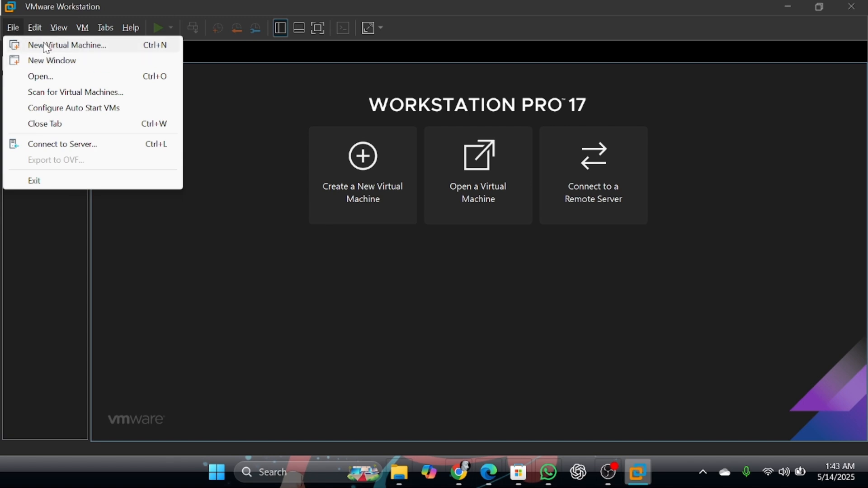
click(75, 46)
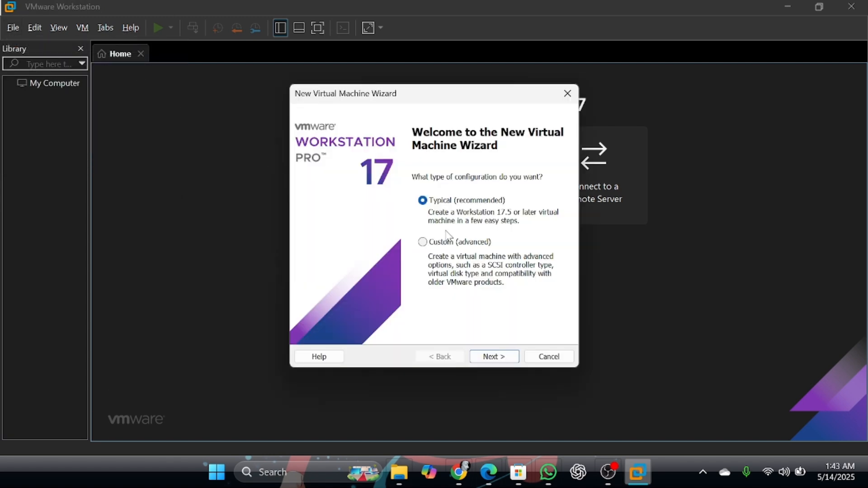
click(509, 357)
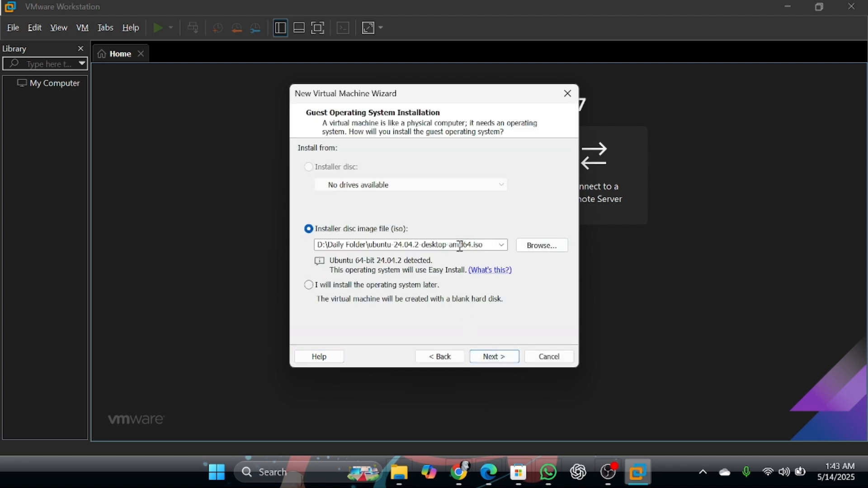
click(495, 360)
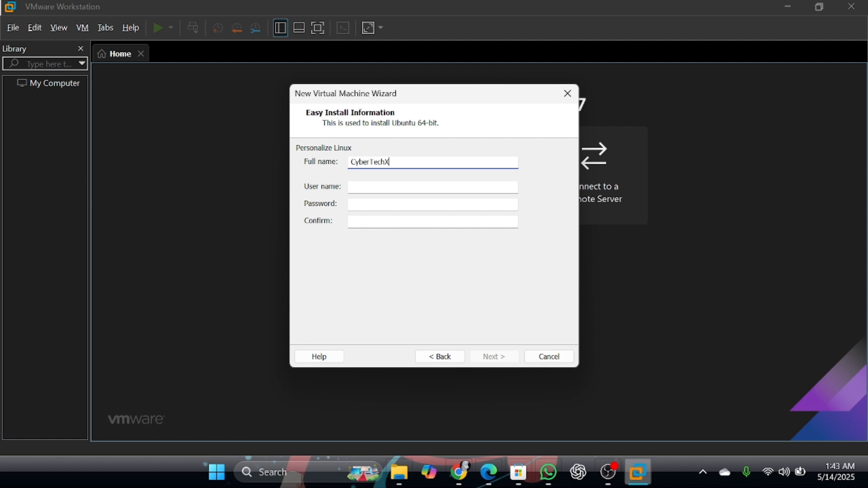
Fill in the Easy Install user name and enter the account password in both password fields, then continue.
click(362, 189)
text(ravin)
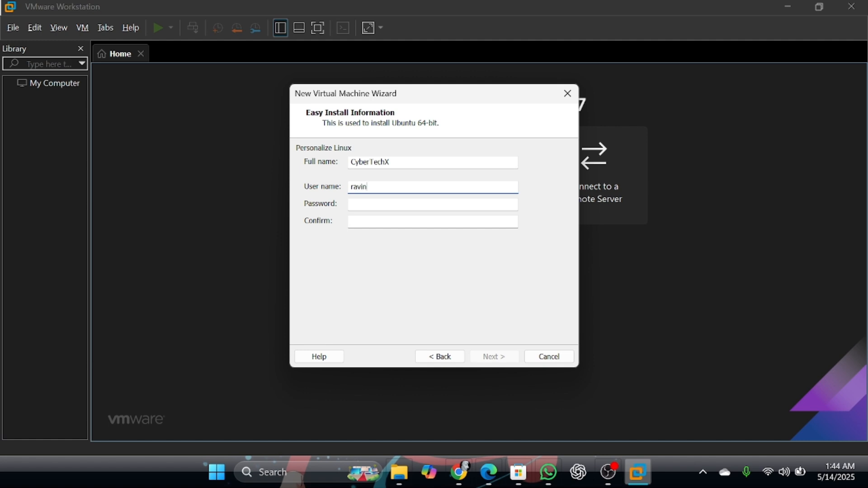
click(385, 201)
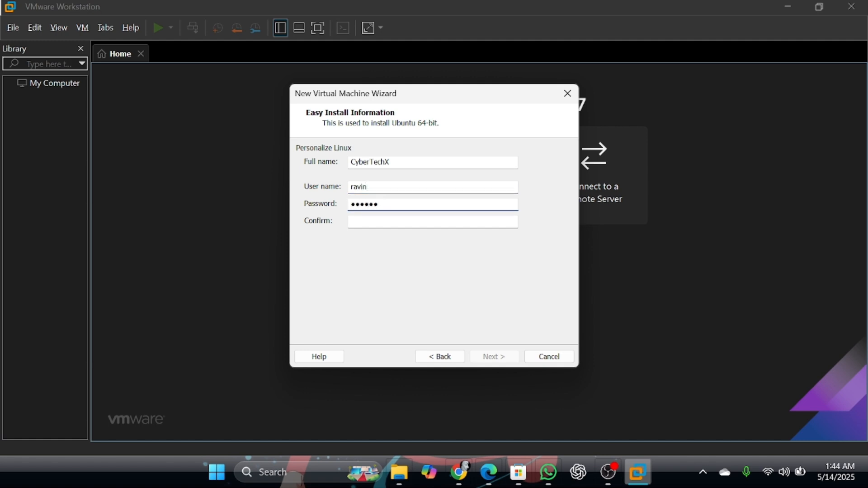
click(401, 227)
text(123456)
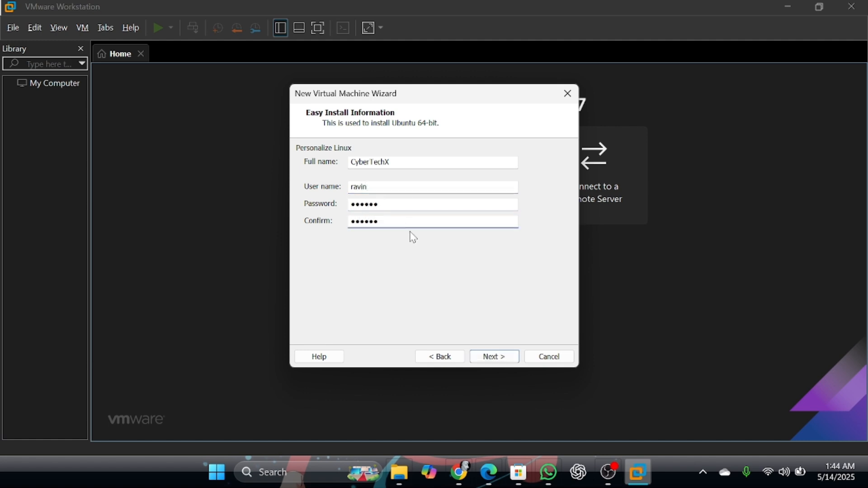
click(494, 357)
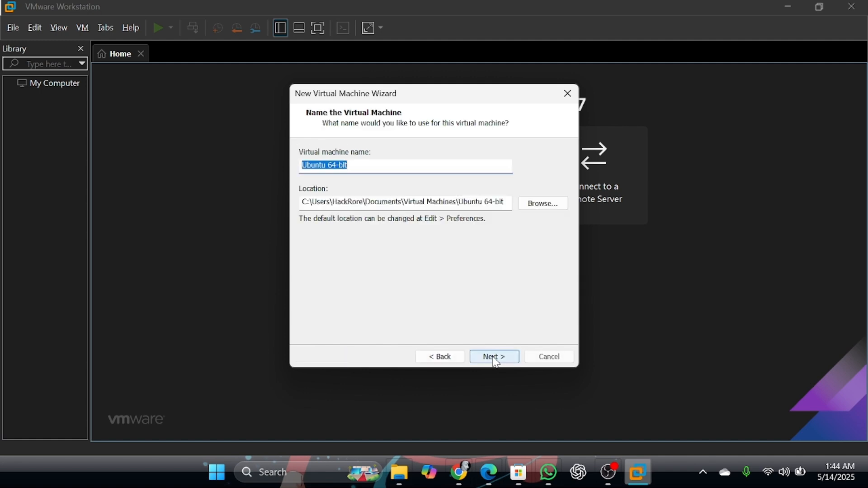
Name the virtual machine ravin_ubuntu.
click(369, 164)
key(ctrl+a)
text(rav)
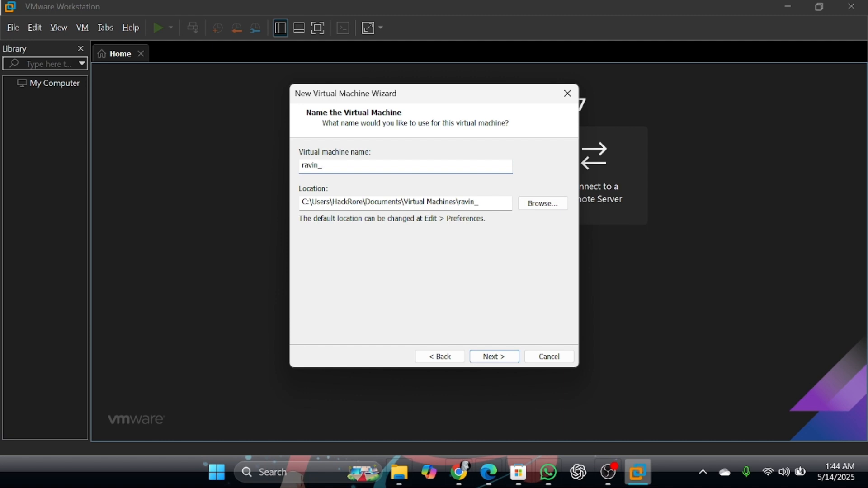
text(in_ubuntu)
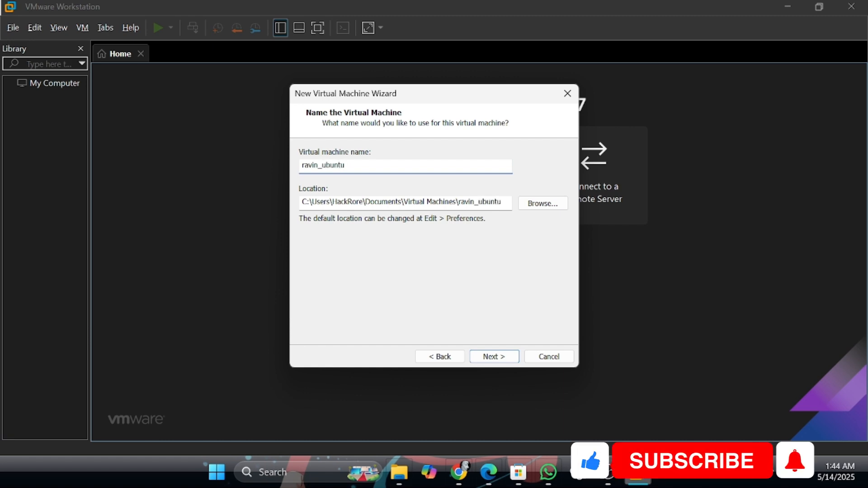
Set the virtual machine location to the UBUNTU ravin new folder inside D:\Daily Folder.
click(542, 208)
scroll(371, 258, down, 1)
click(342, 240)
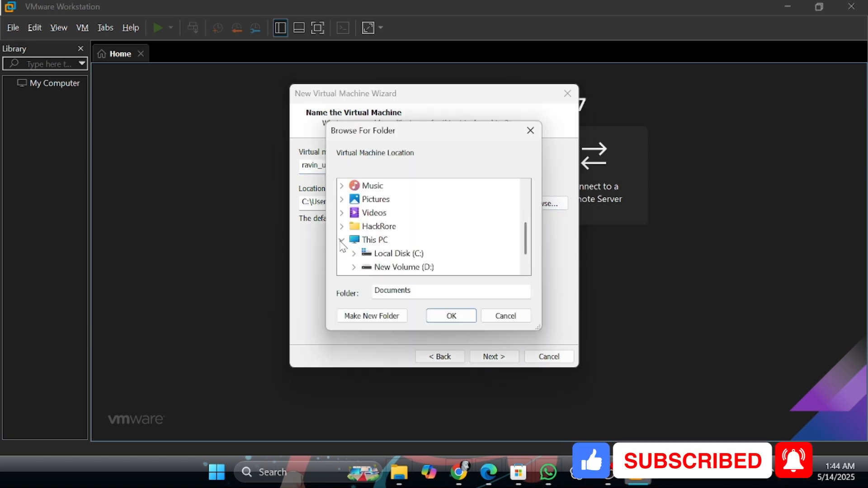
scroll(410, 261, down, 1)
click(354, 240)
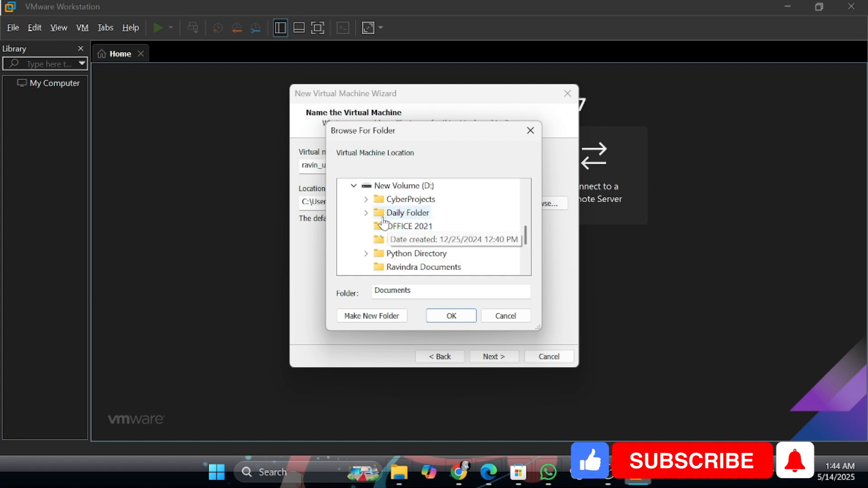
click(367, 213)
scroll(394, 235, down, 1)
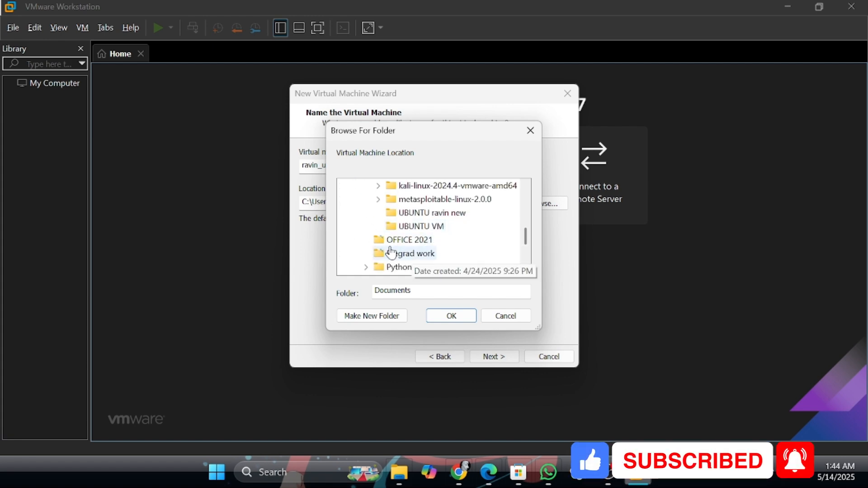
click(413, 215)
click(452, 316)
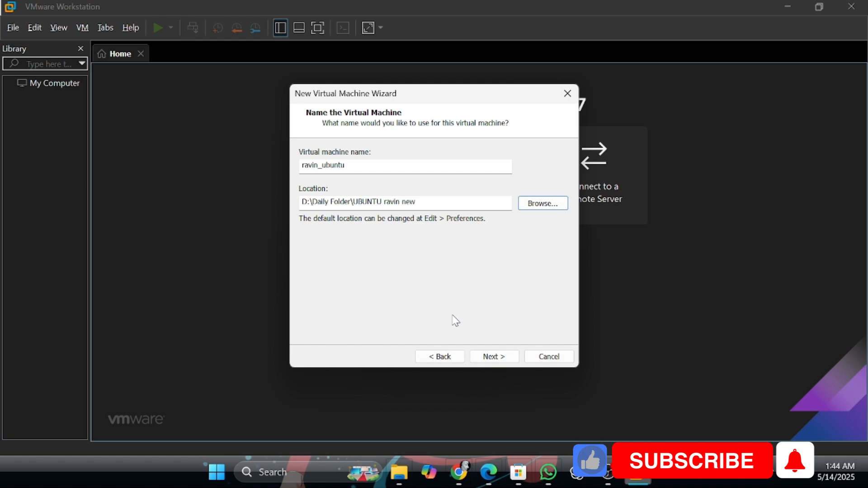
Keep the 20 GB maximum disk size, store the virtual disk as a single file, and finish creating the virtual machine.
click(506, 358)
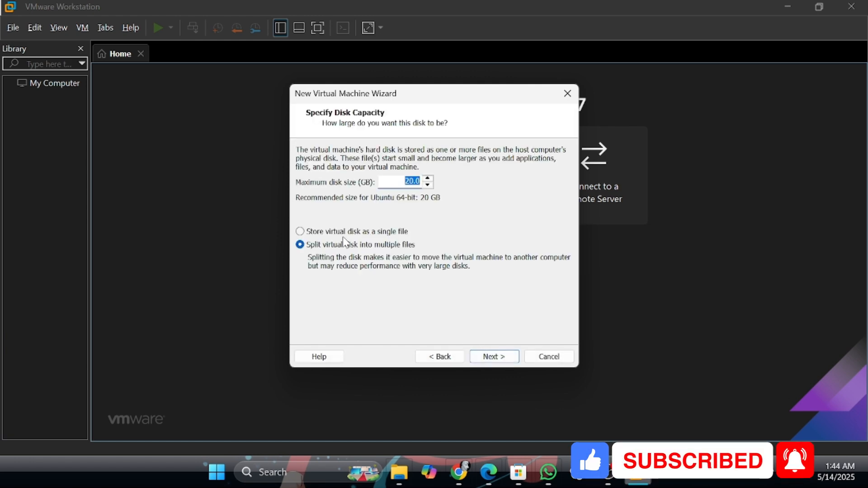
click(329, 232)
click(507, 356)
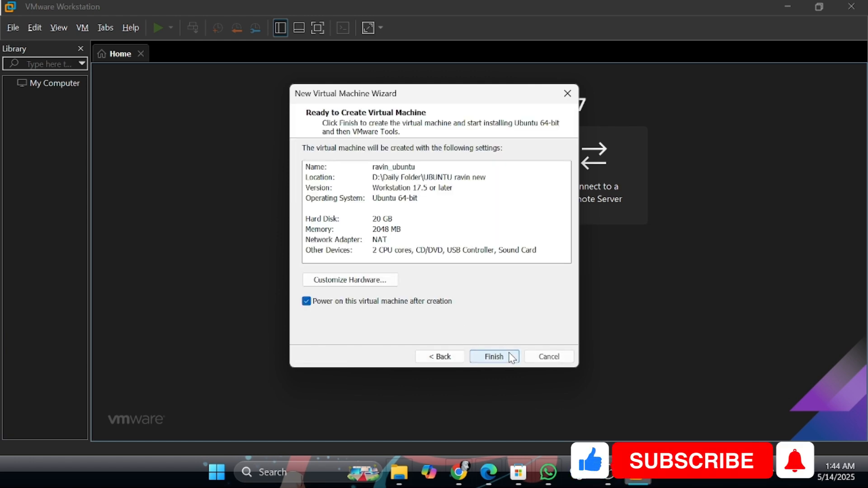
click(510, 357)
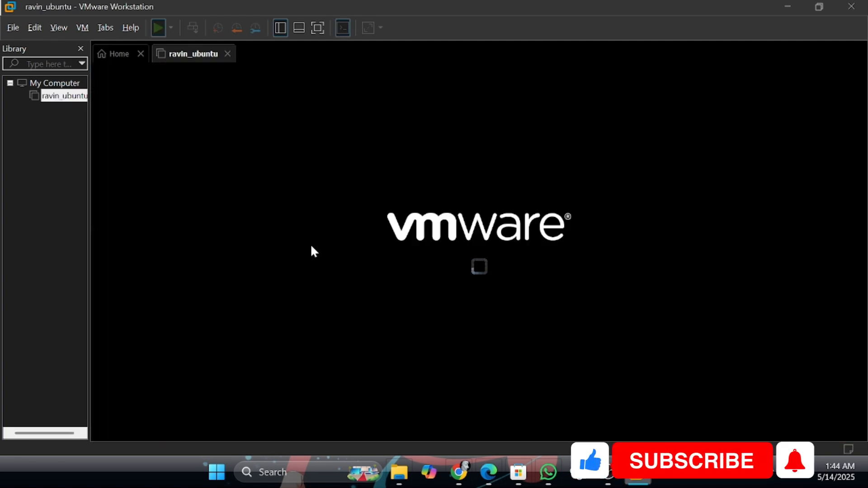
Switch the booting virtual machine to full-screen view and close the Welcome to Ubuntu window.
click(318, 31)
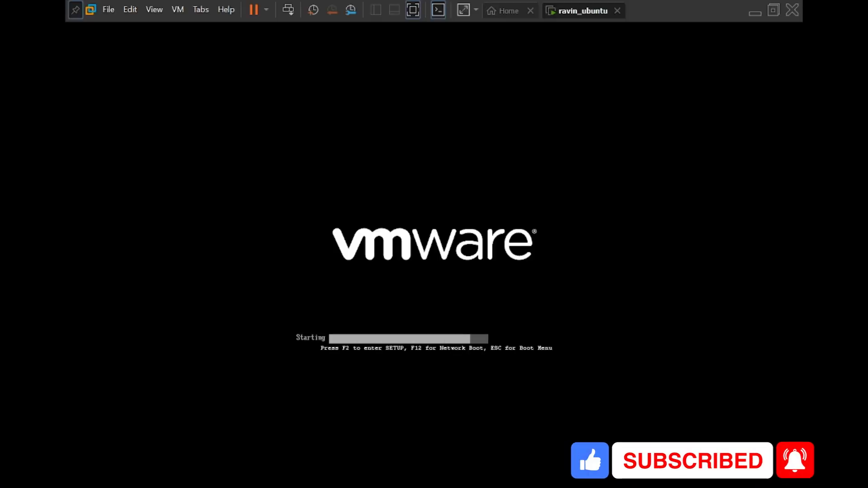
key(ctrl+alt)
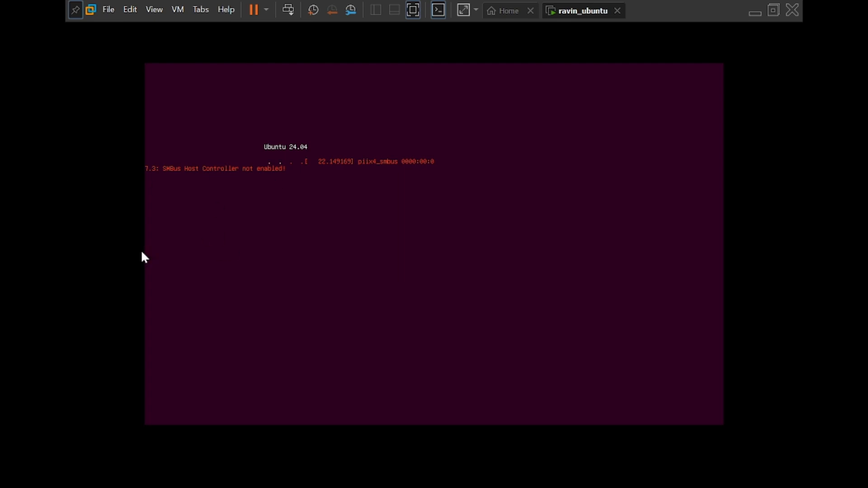
click(206, 253)
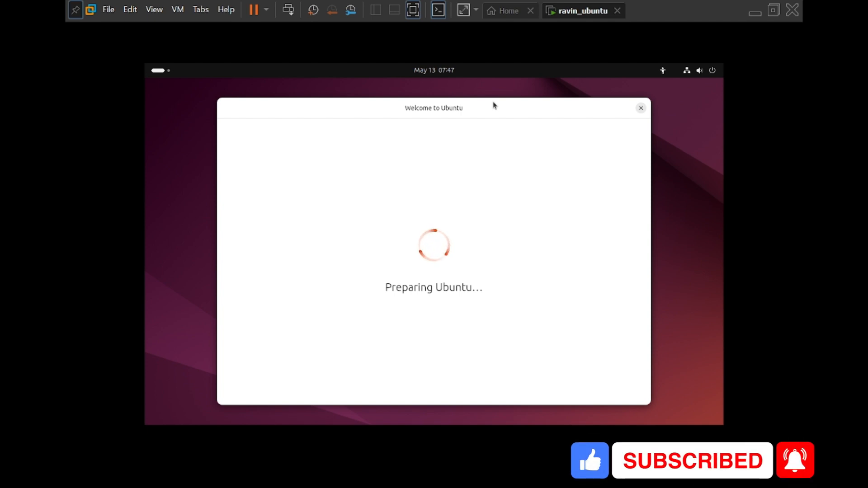
click(641, 109)
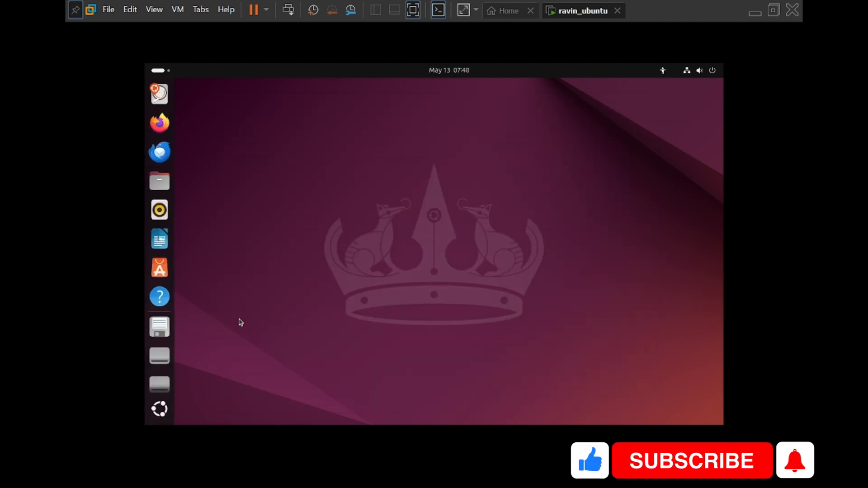
Open Terminal by searching the apps for "ter" and maximize its window.
click(159, 412)
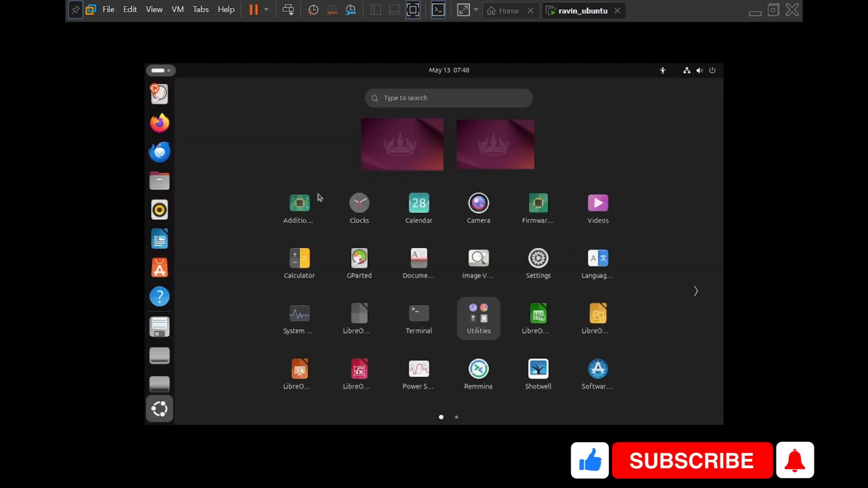
text(ter)
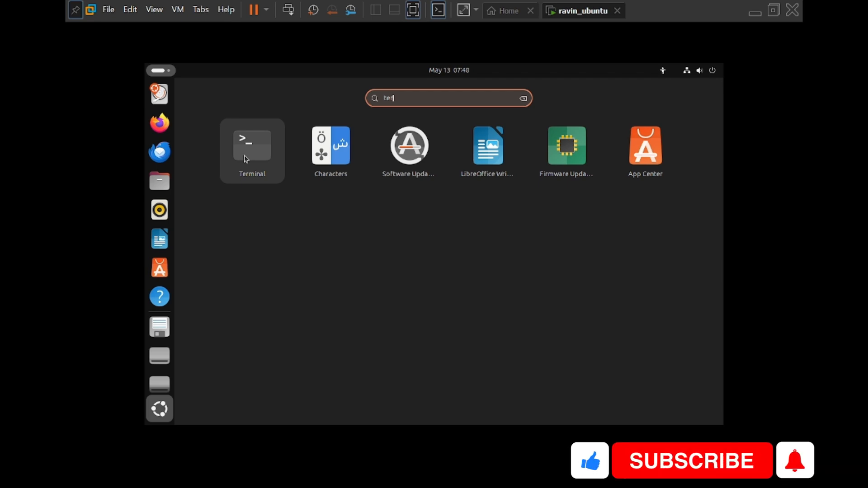
click(280, 150)
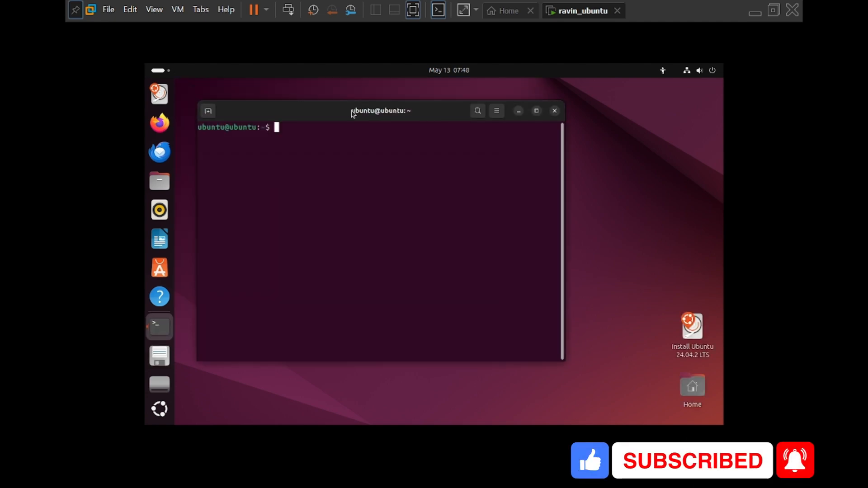
click(574, 101)
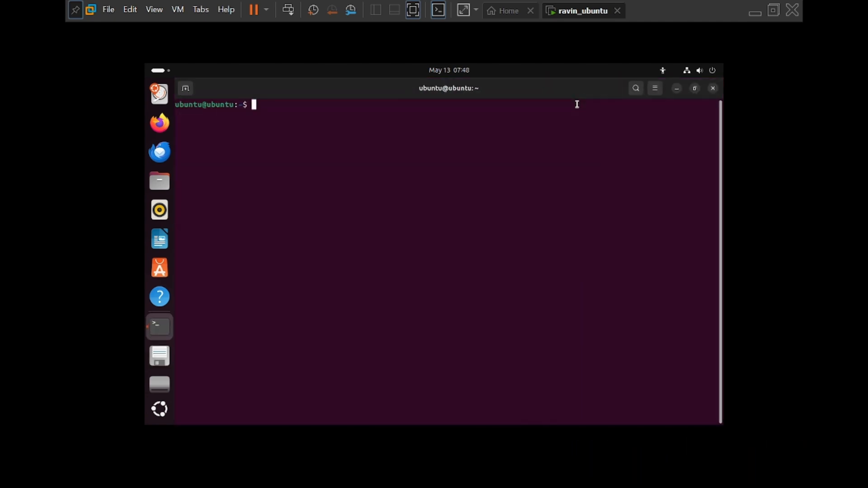
text(sss)
key(BackSpace)
key(BackSpace)
key(BackSpace)
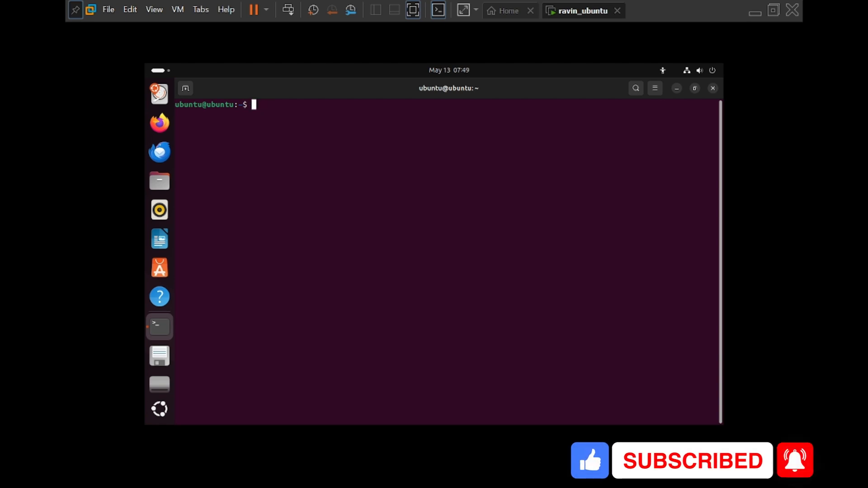
Enlarge the terminal text and run uname -a to display the system information.
key(ctrl+plus)
key(ctrl+plus)
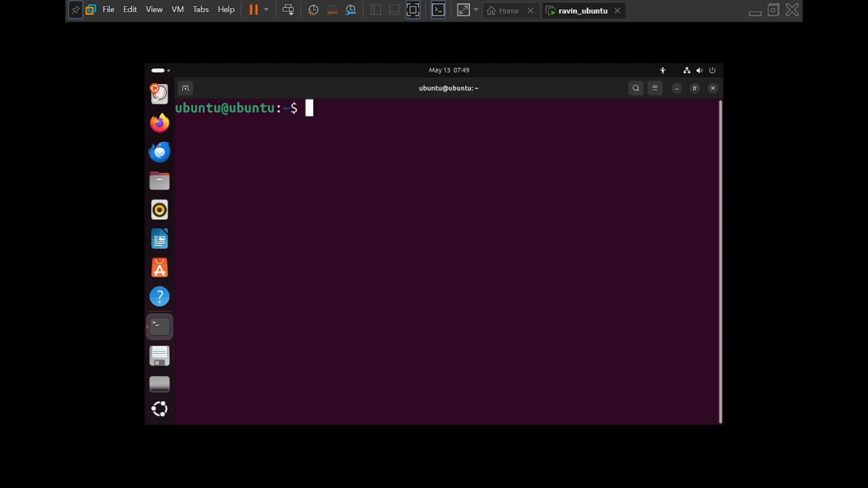
text(unam)
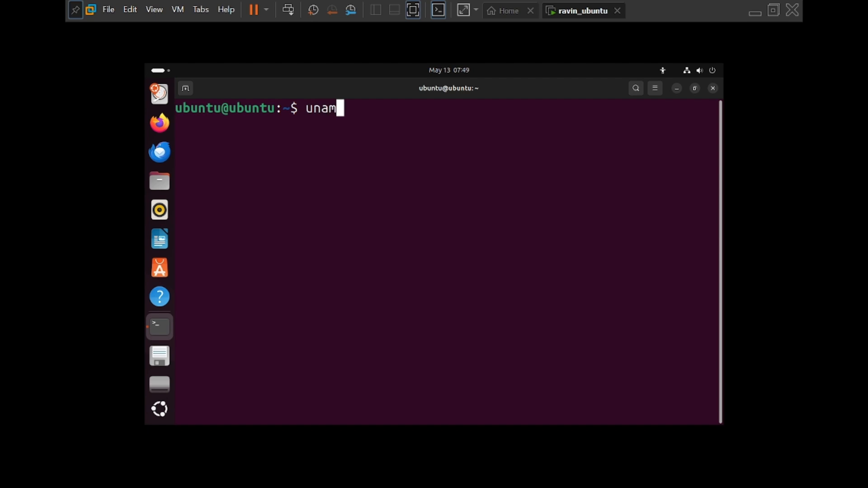
text(e -a)
key(Return)
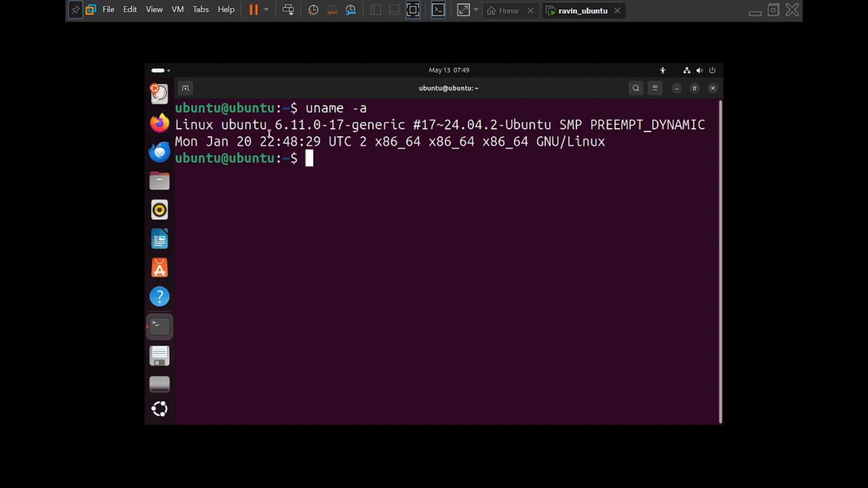
drag(406, 123, 175, 126)
drag(641, 142, 325, 143)
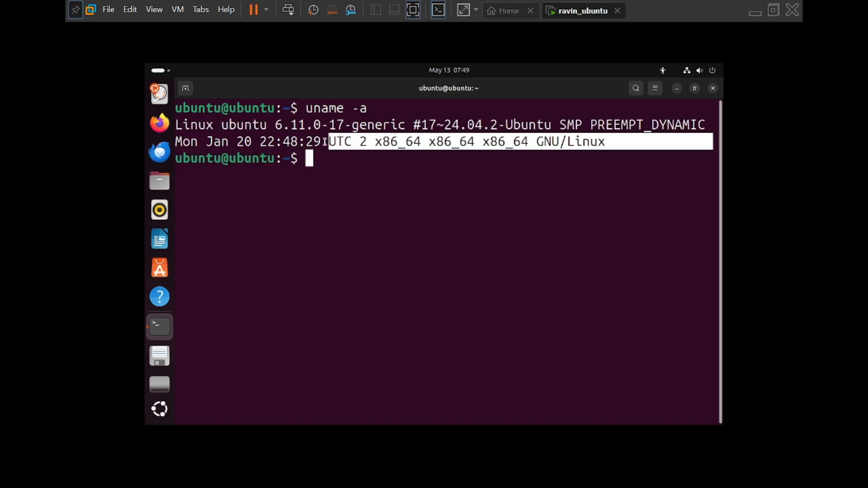
Run pwd to print the current working directory.
click(311, 168)
text(pw)
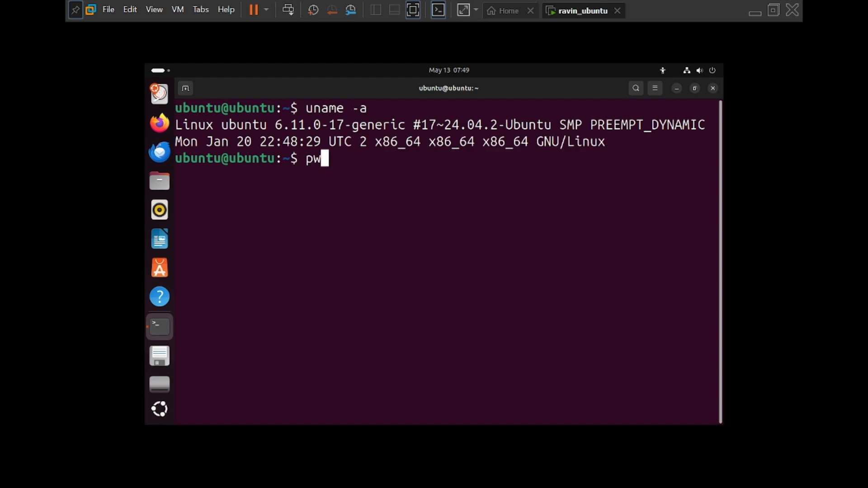
text(d)
key(Return)
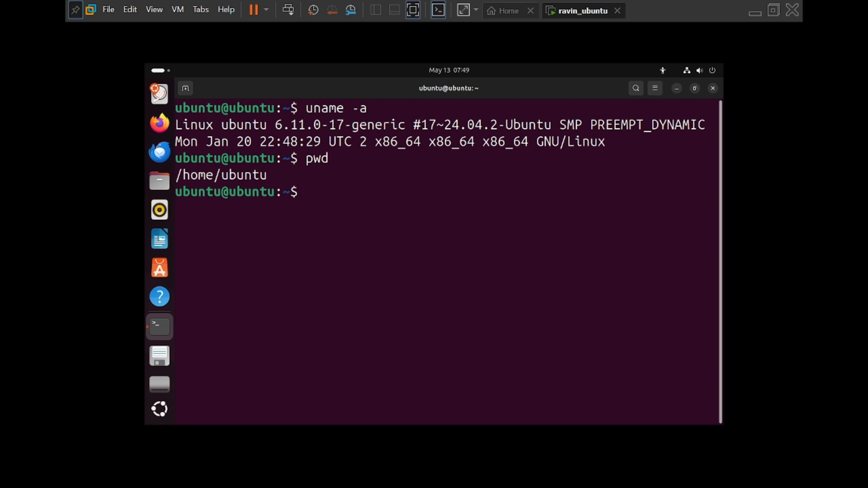
text(net)
key(BackSpace)
key(BackSpace)
key(BackSpace)
key(BackSpace)
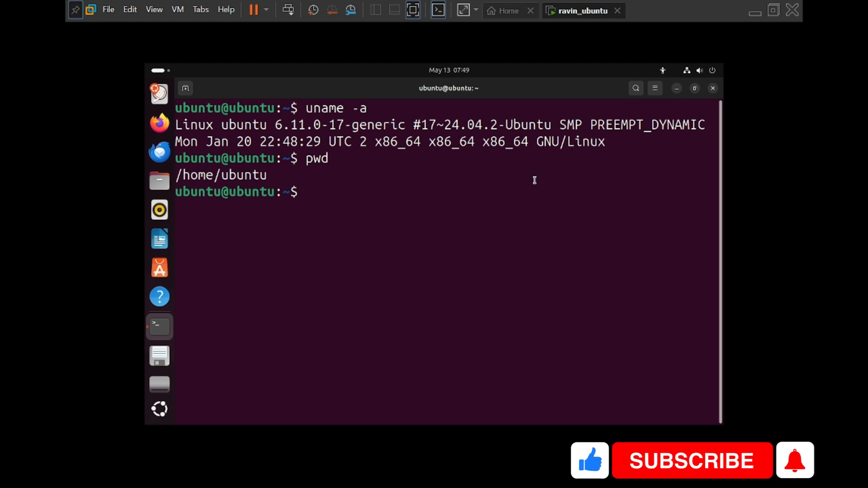
Exit the virtual machine's full-screen view.
click(772, 12)
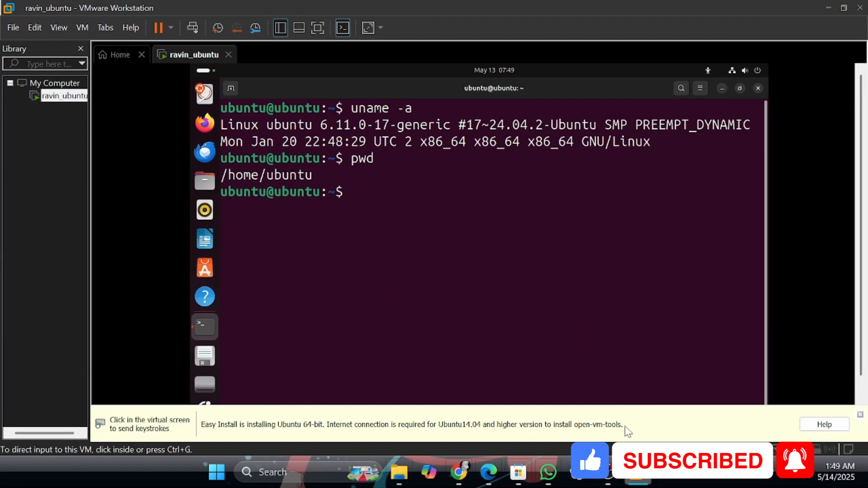